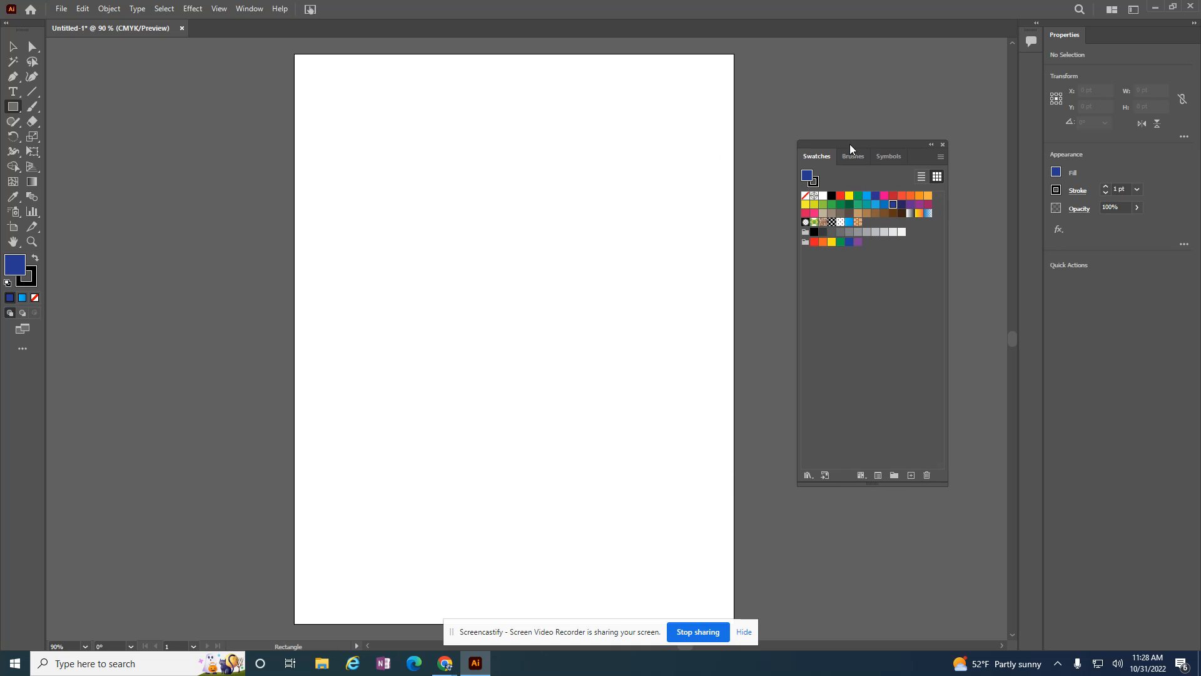
- Draw a rectangle about 109 × 82 pt, below it squares about 117 pt and 63 pt wide, and fill the smallest square purple
drag(365, 145, 443, 206)
drag(368, 229, 453, 314)
drag(373, 348, 419, 394)
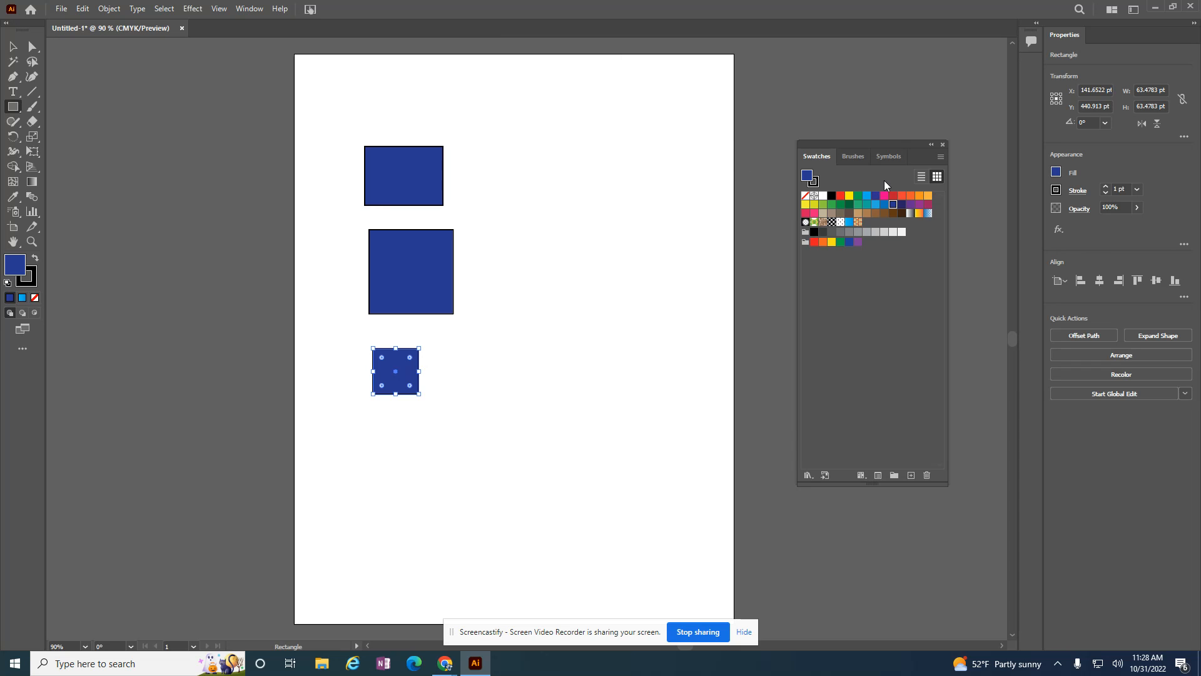
click(911, 204)
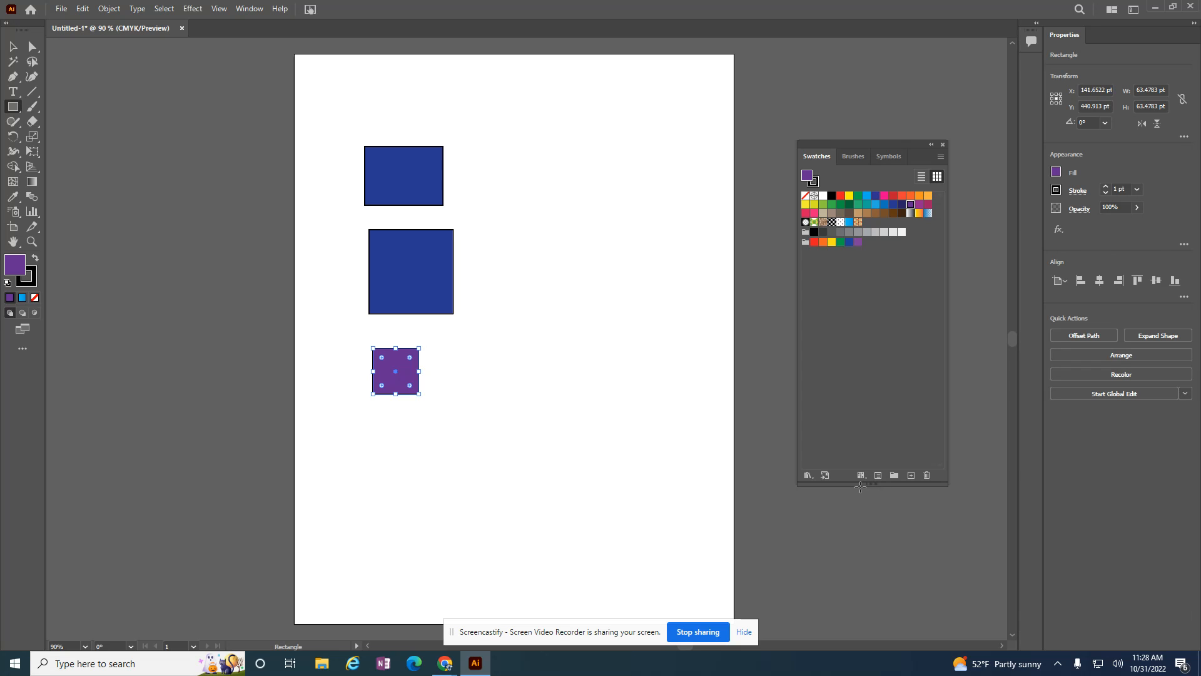
- Shorten the Swatches panel, load and enlarge the Metal swatch library, and fill the smallest square with a light gray from it
drag(861, 483, 838, 364)
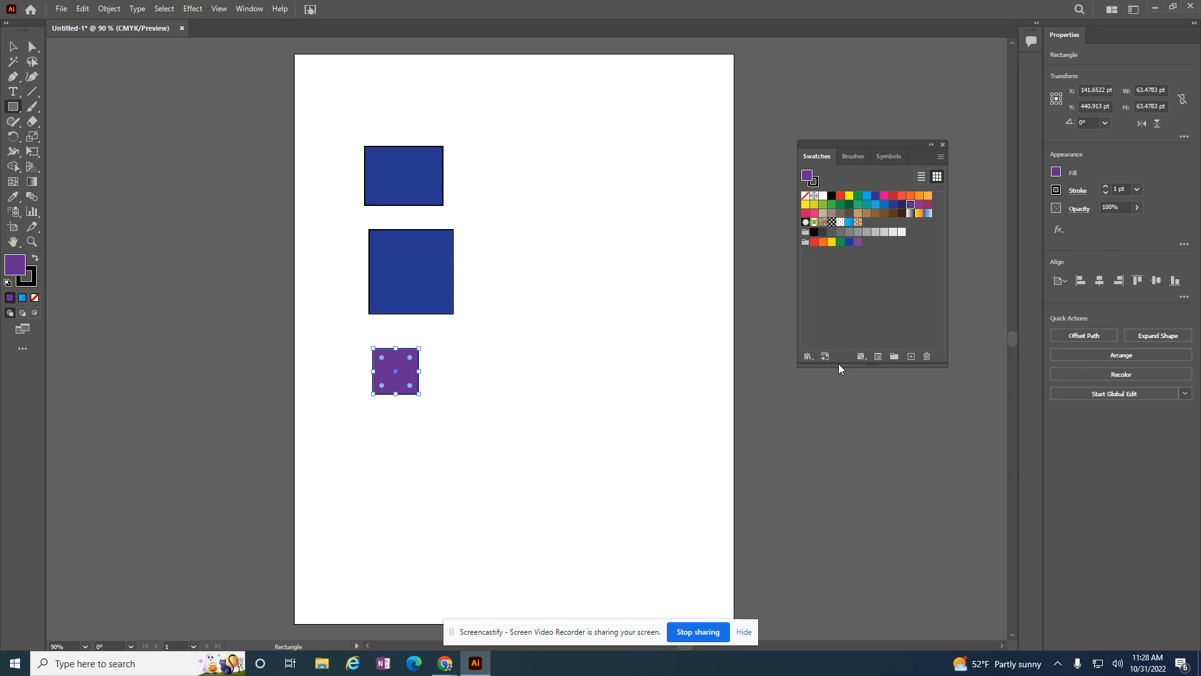
click(807, 356)
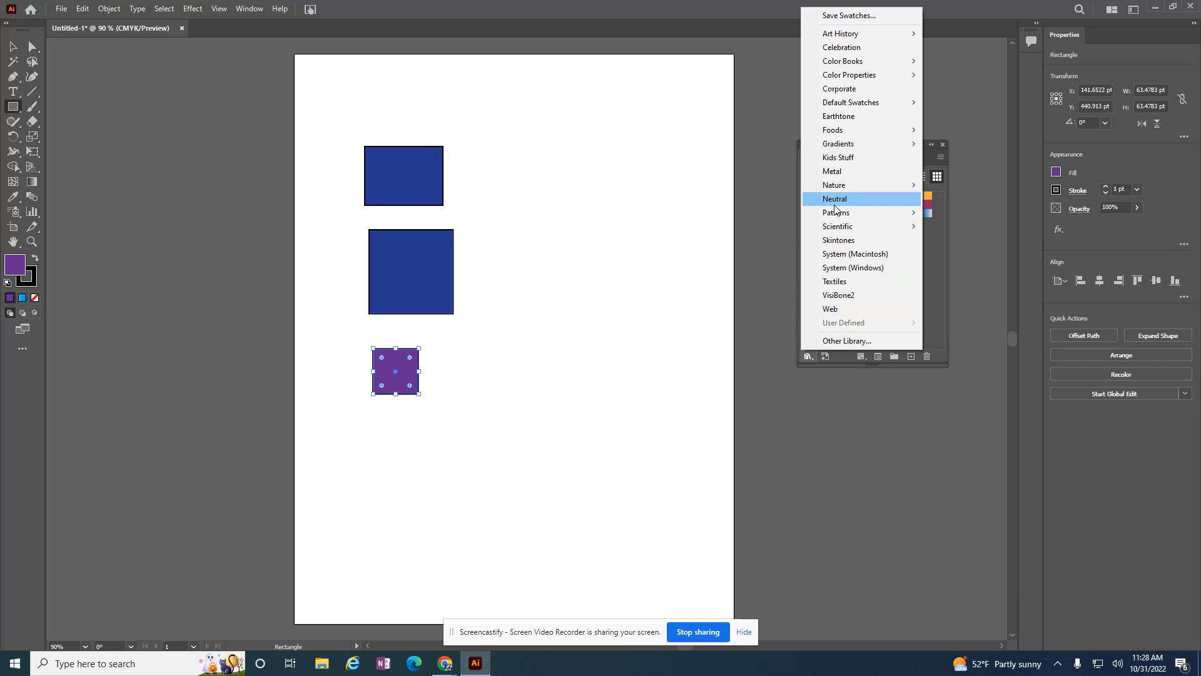
click(843, 170)
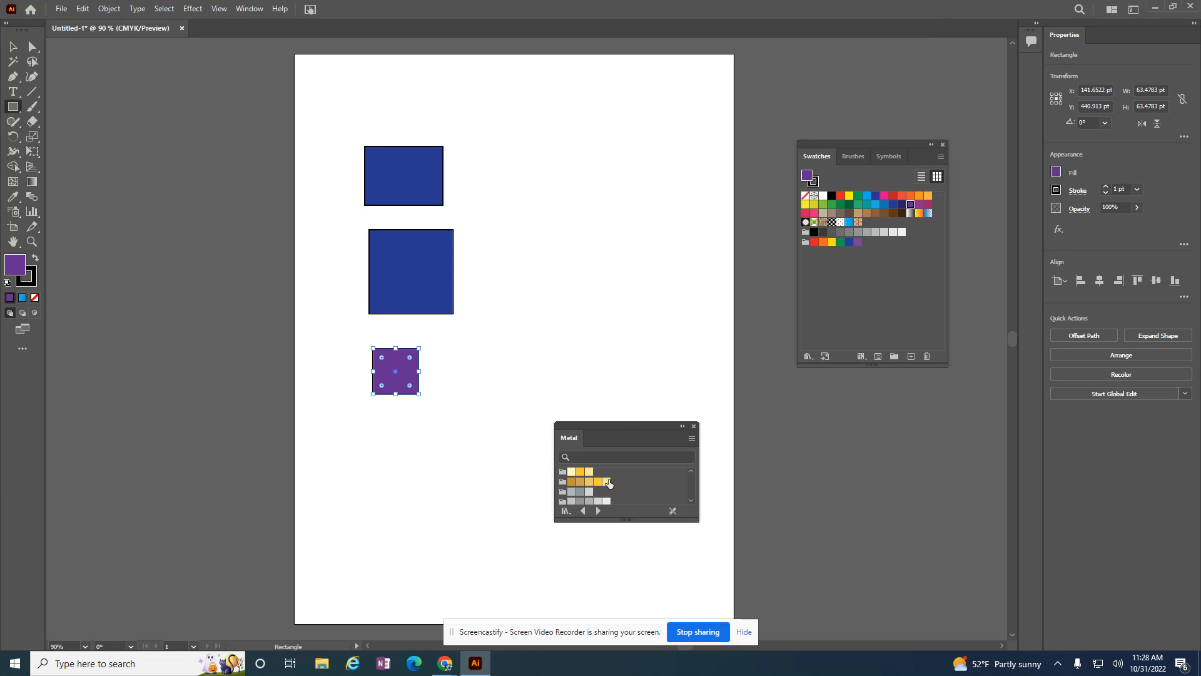
drag(626, 521, 613, 607)
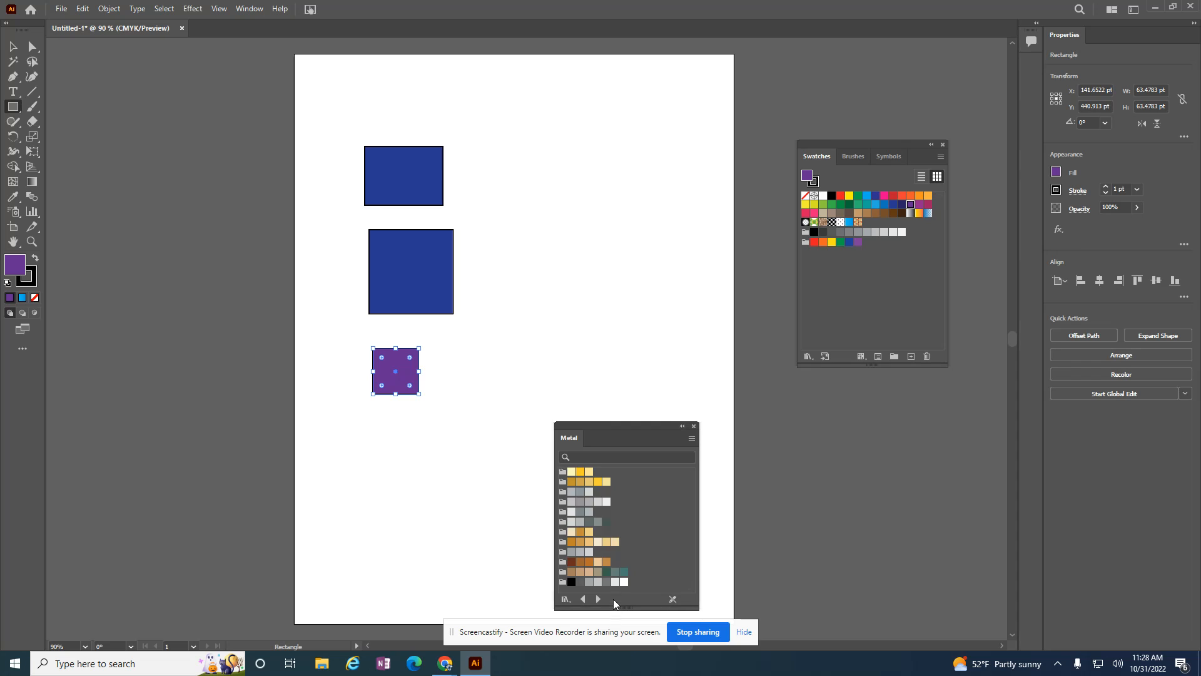
click(570, 522)
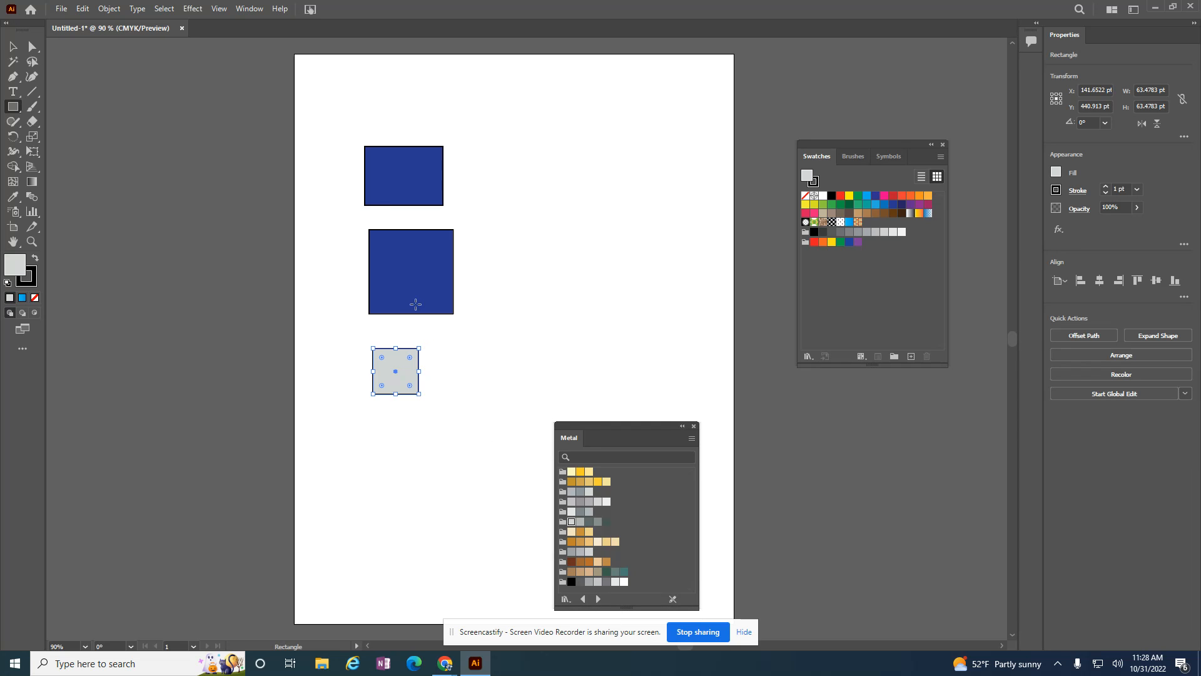
- Fill the middle square with medium gray and the upper rectangle with dark gray-green from the Metal library, and close the library
click(13, 46)
click(388, 255)
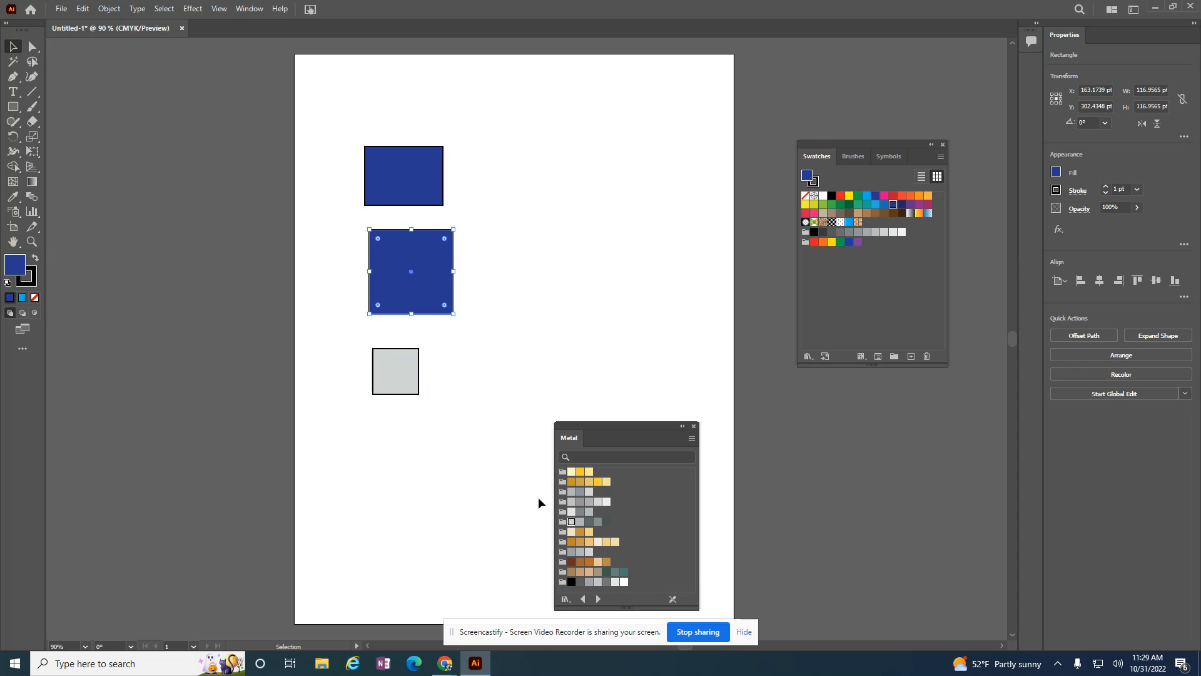
click(580, 522)
click(389, 204)
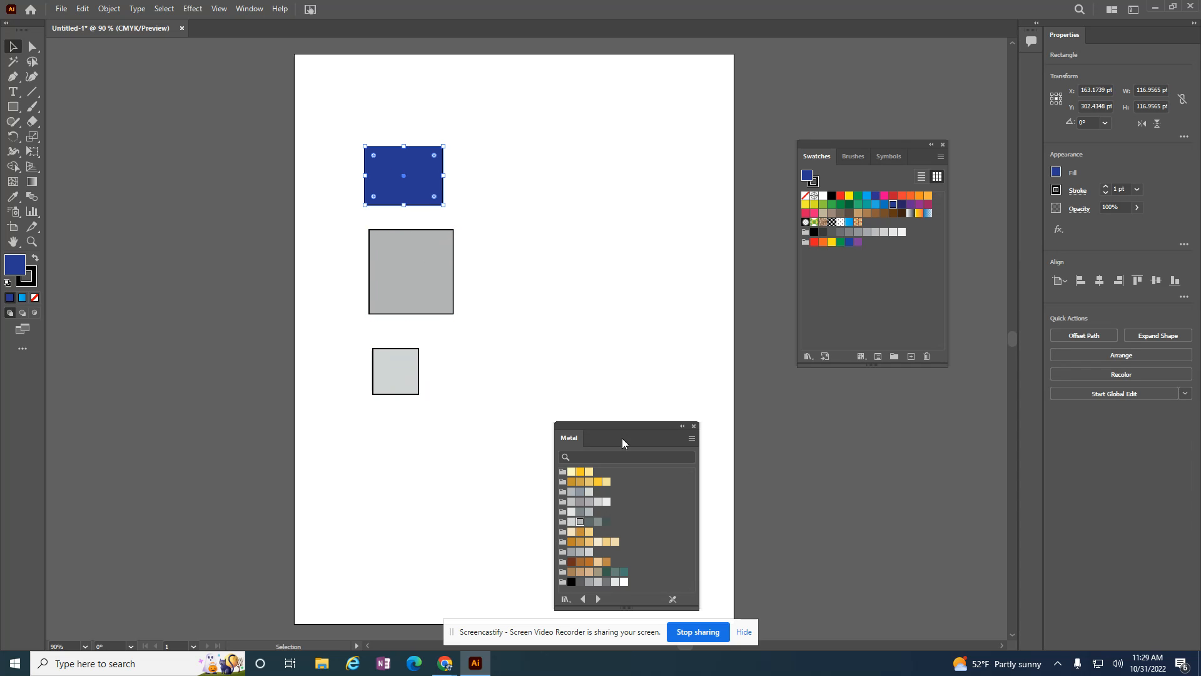
click(589, 522)
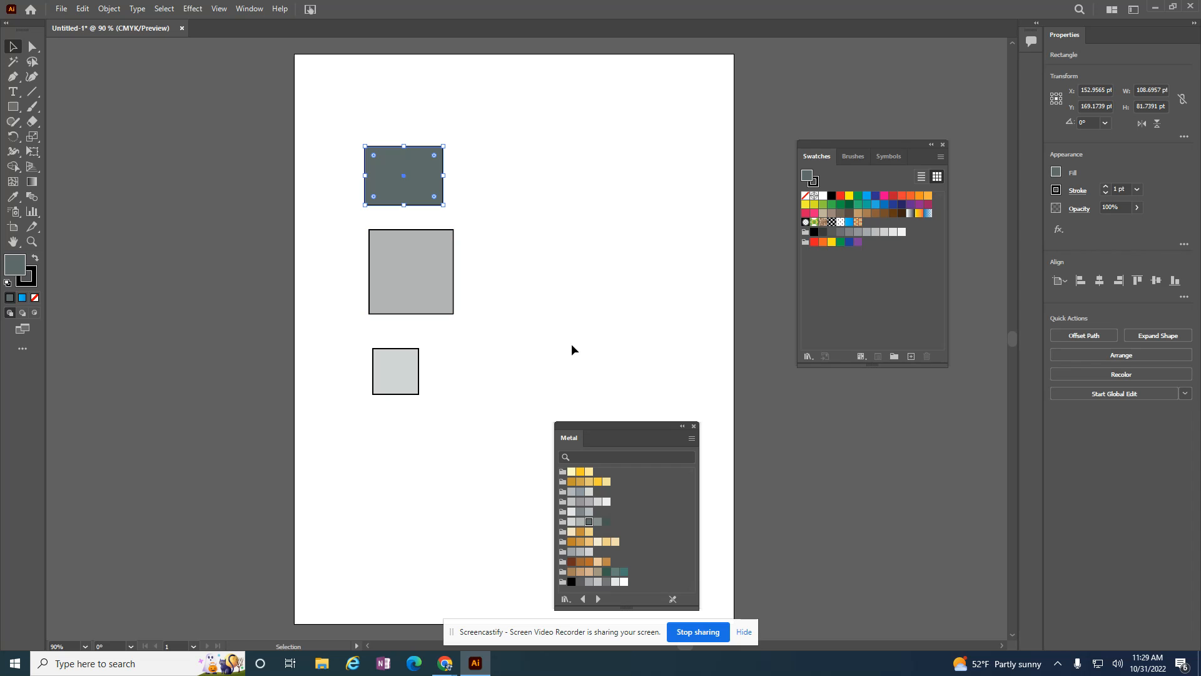
click(694, 428)
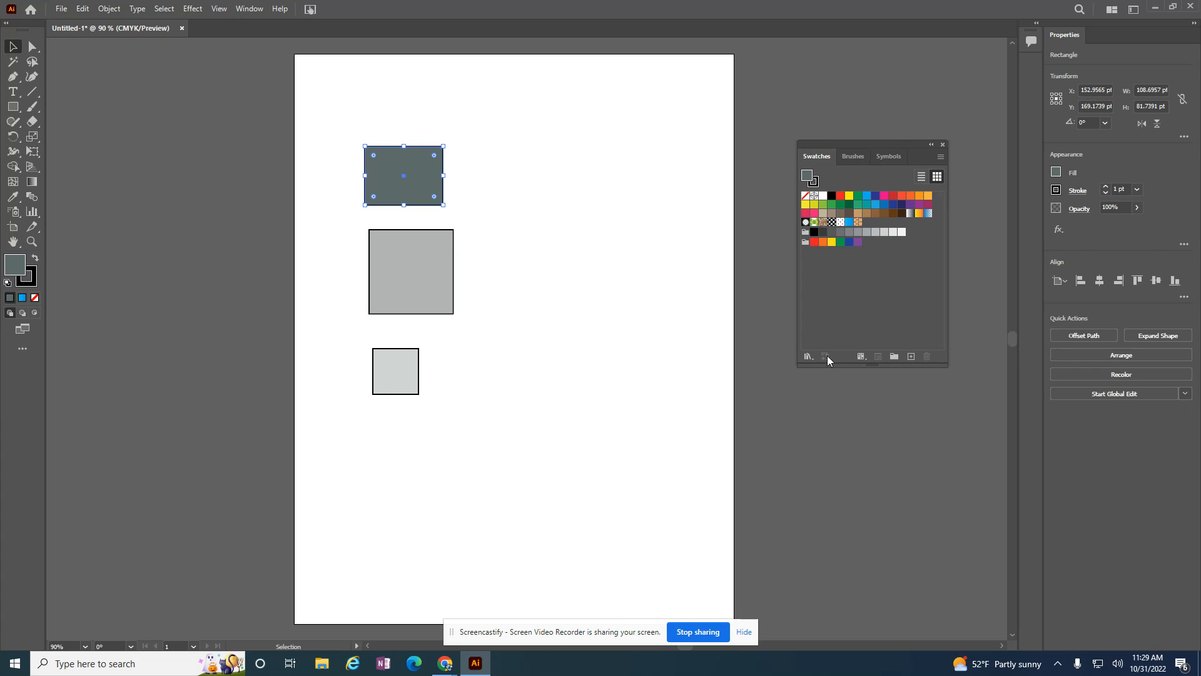
- Fill the upper rectangle with a red and then a yellow gradient from the Brights gradient library, and close the library
click(810, 355)
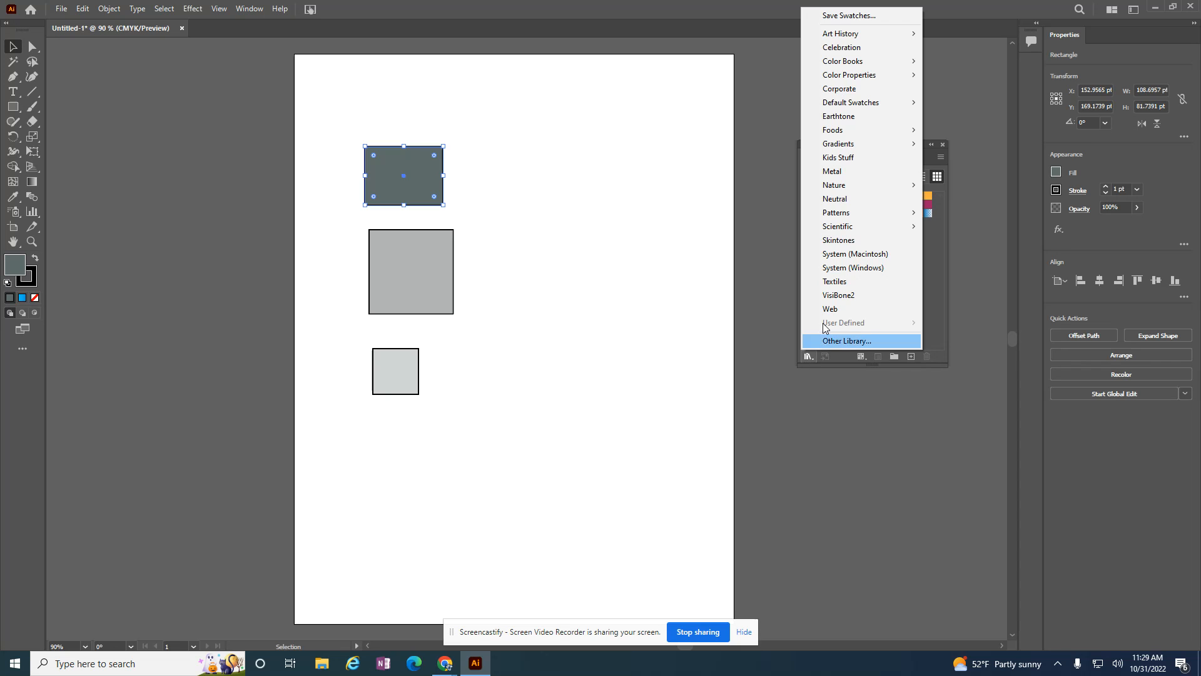
mouse_move(856, 186)
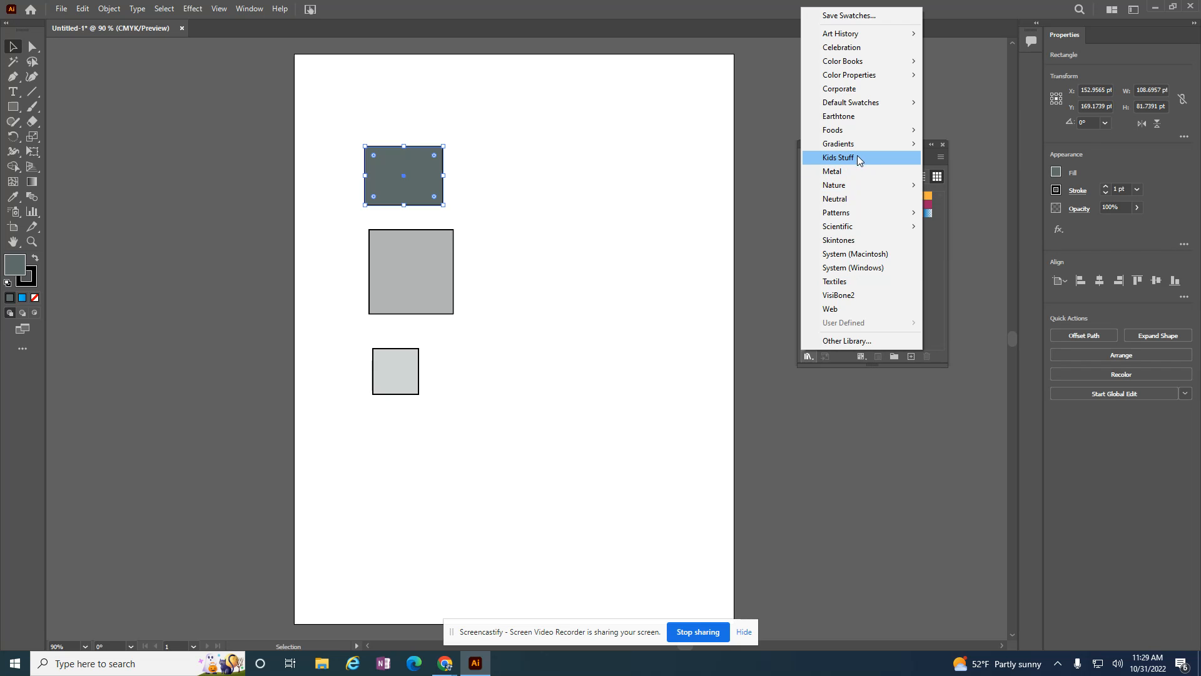
mouse_move(854, 144)
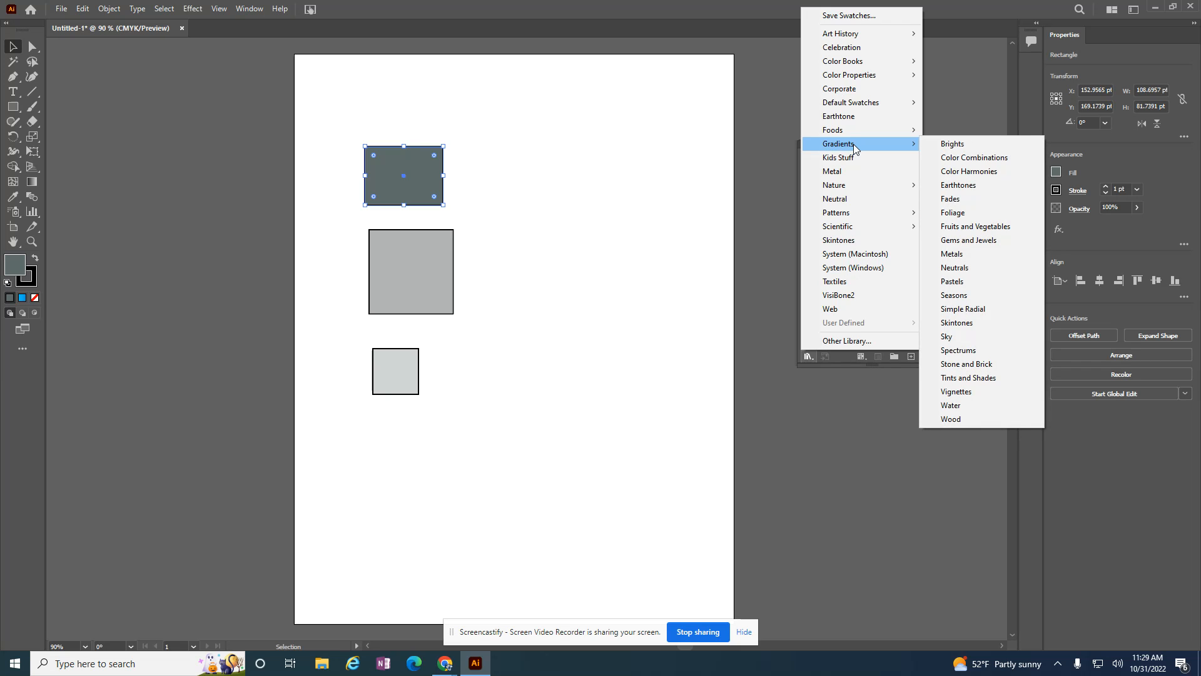
click(952, 144)
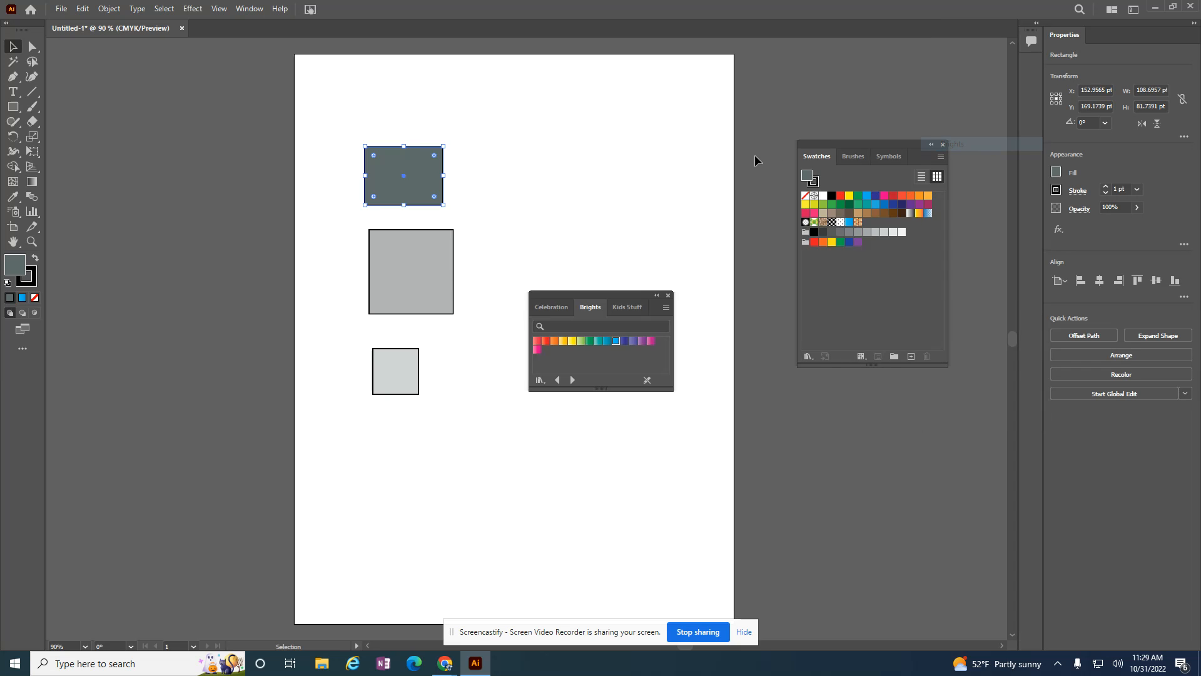
click(546, 341)
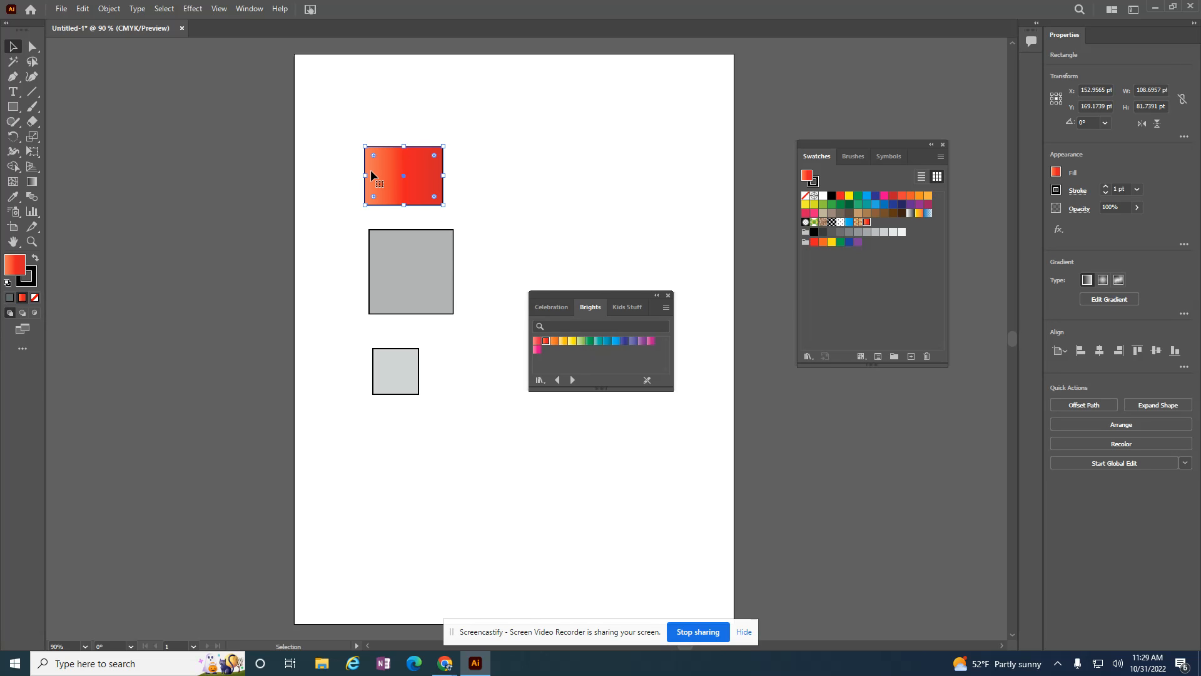
click(571, 341)
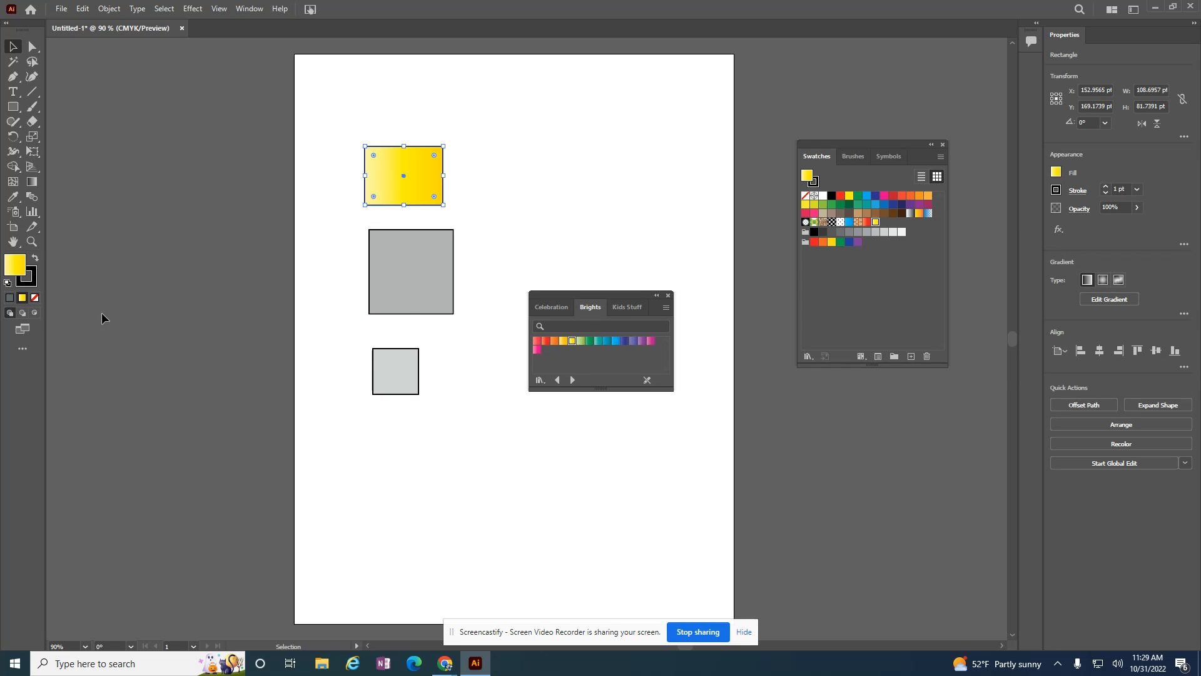
click(31, 182)
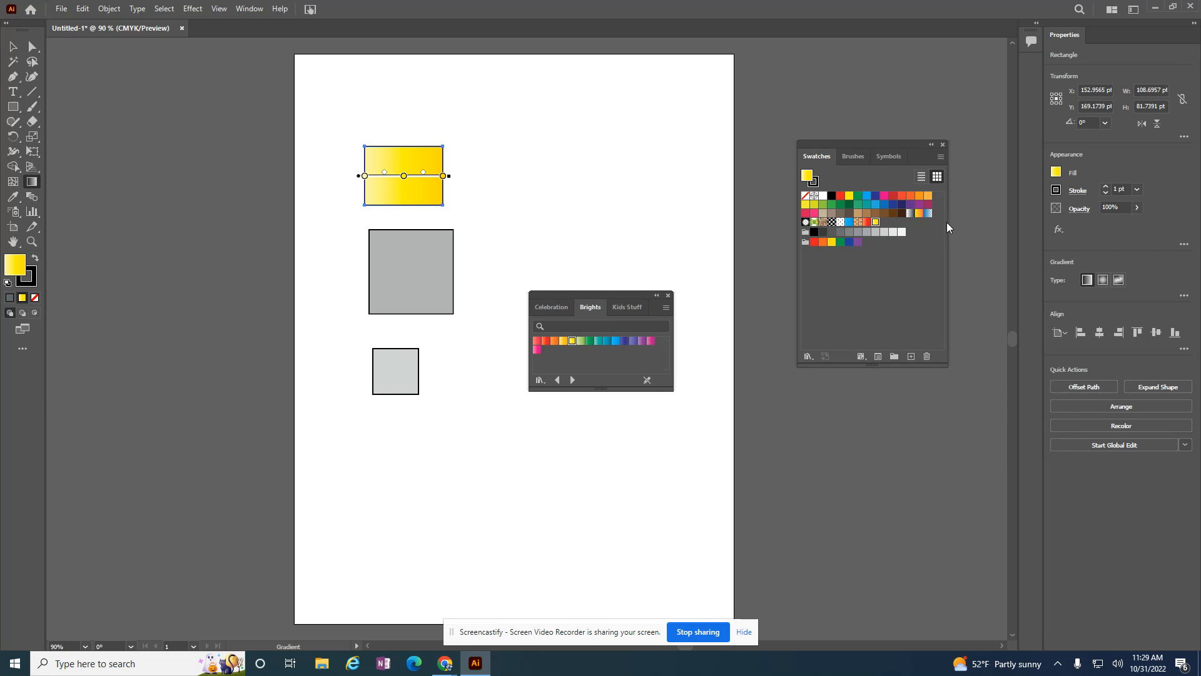
click(809, 356)
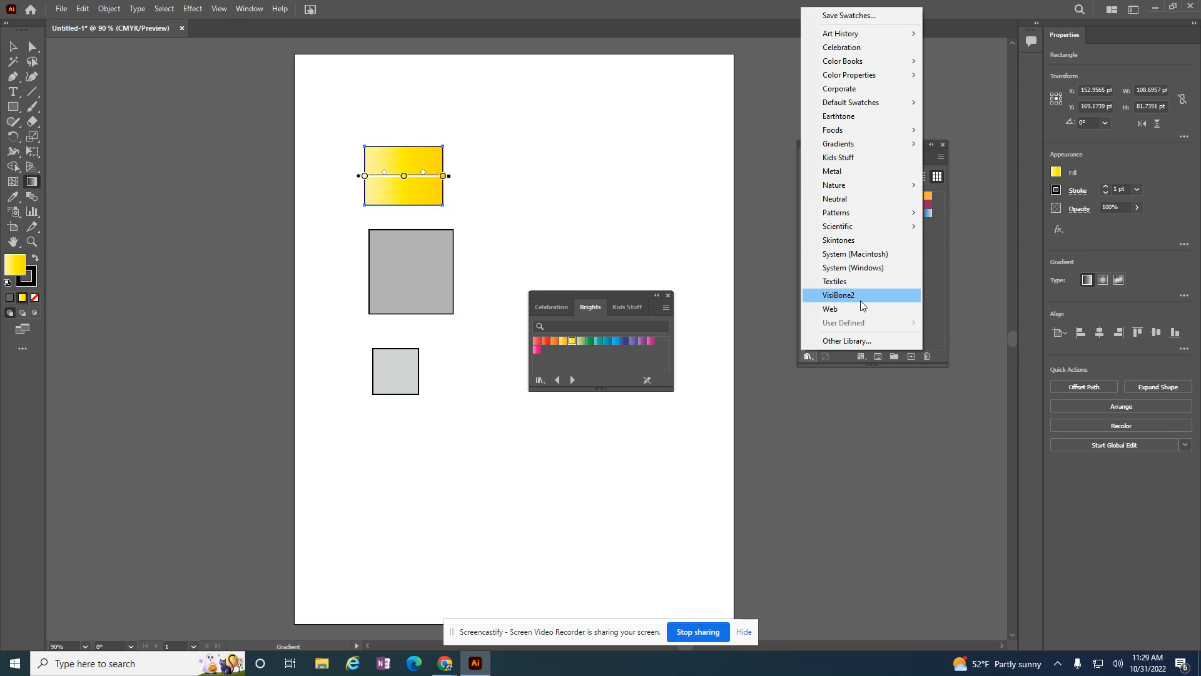
click(668, 296)
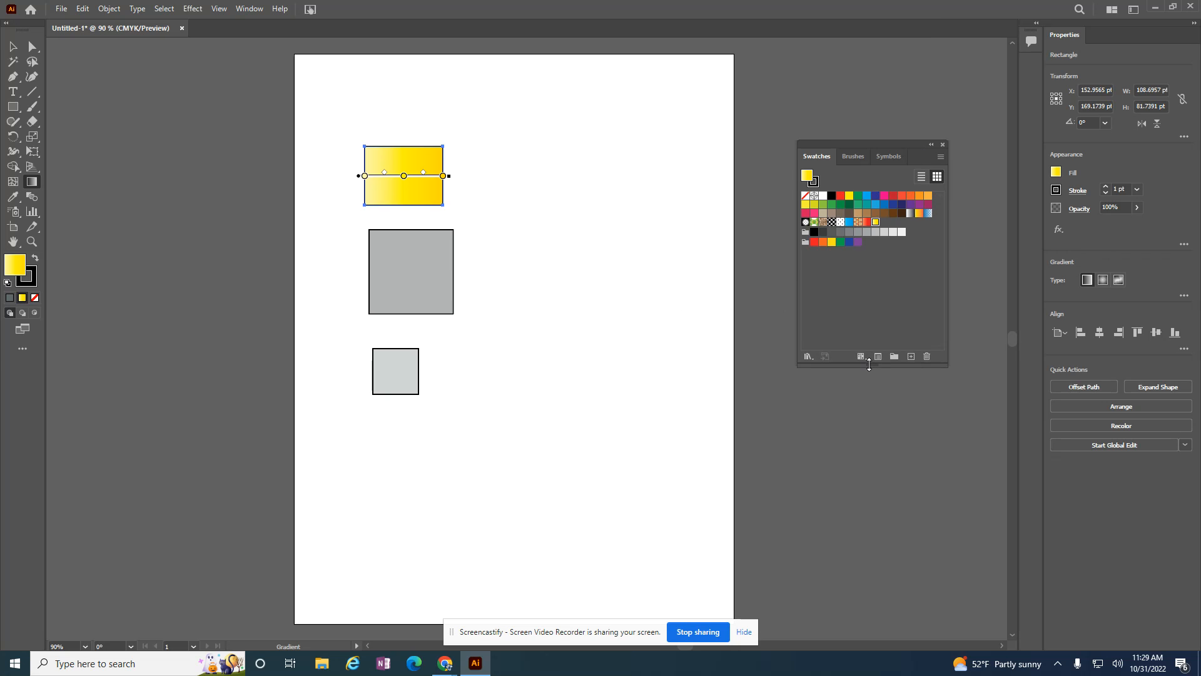
- Fill the upper rectangle with a black dot pattern from Basic Graphics_Dots, replace it with the green foliage pattern swatch, and close the library
click(809, 356)
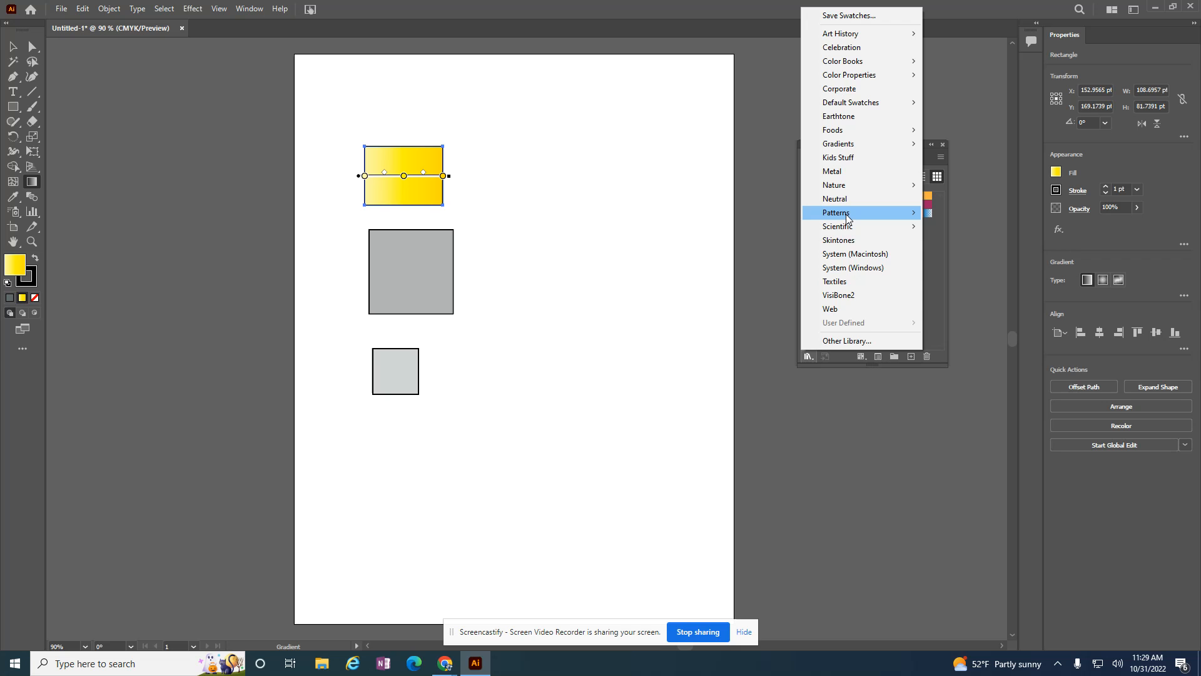
mouse_move(847, 216)
mouse_move(983, 217)
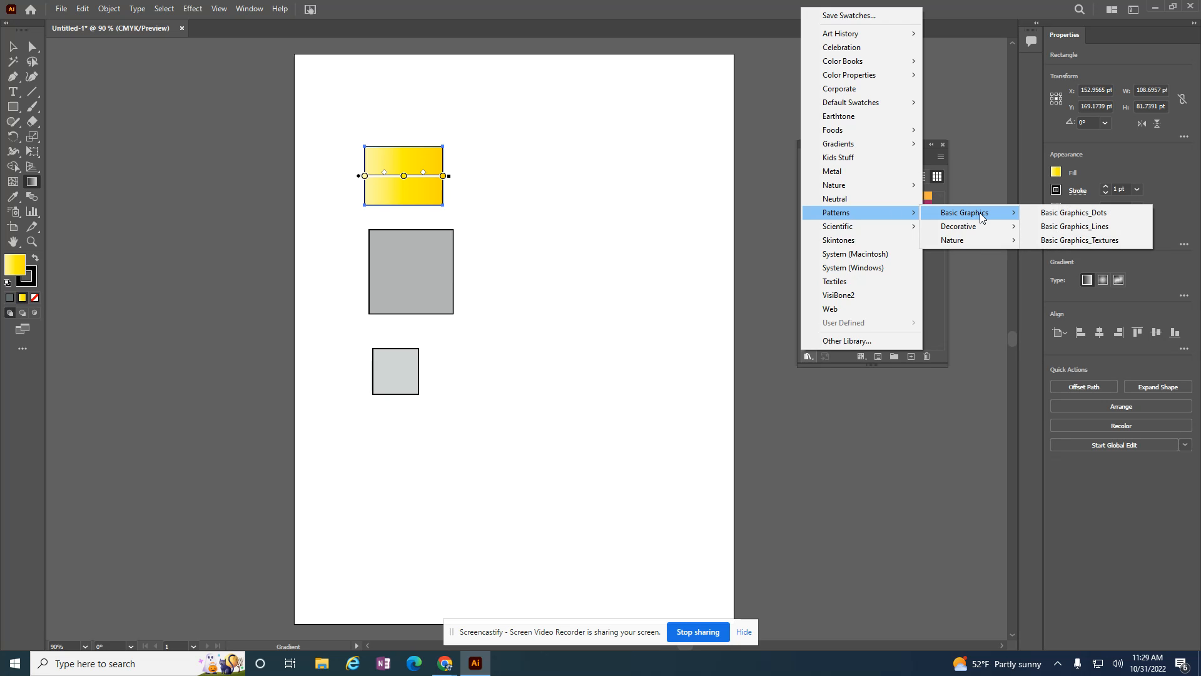
click(1110, 217)
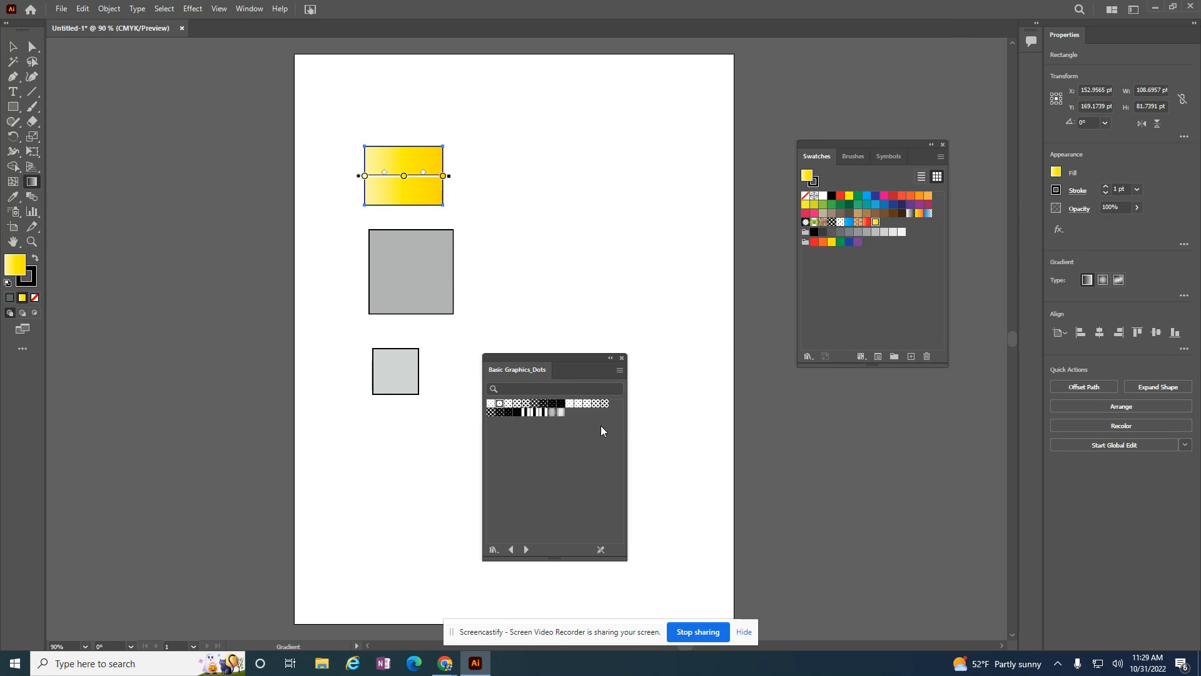
click(543, 404)
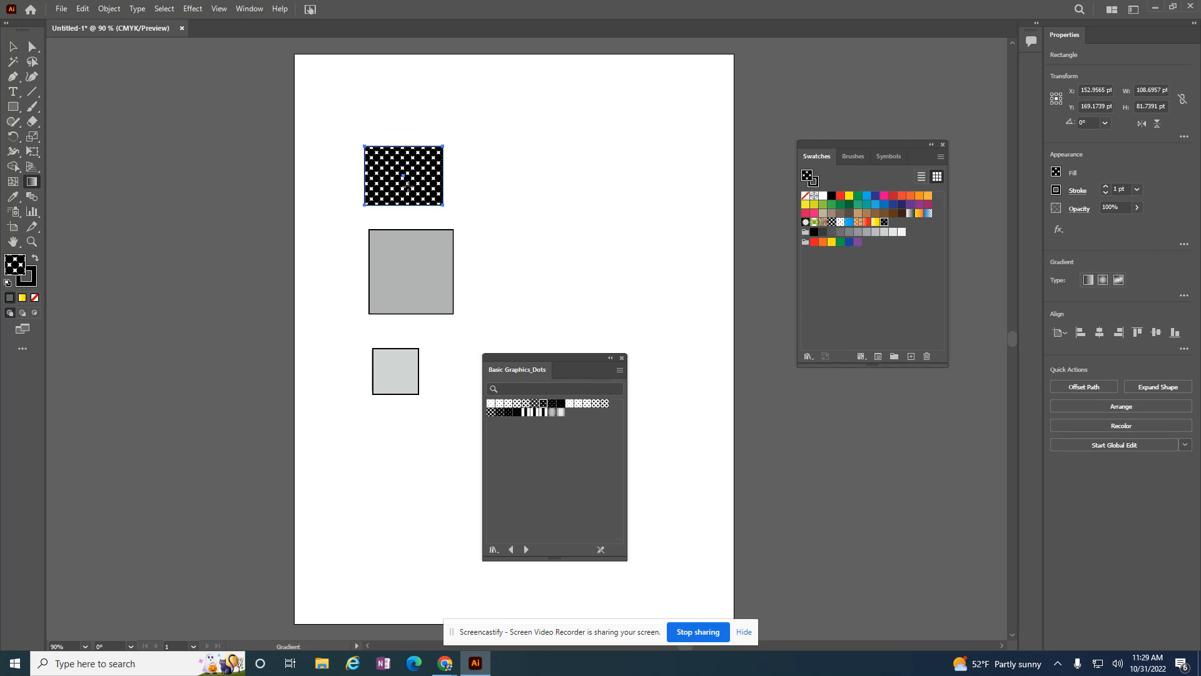
click(814, 222)
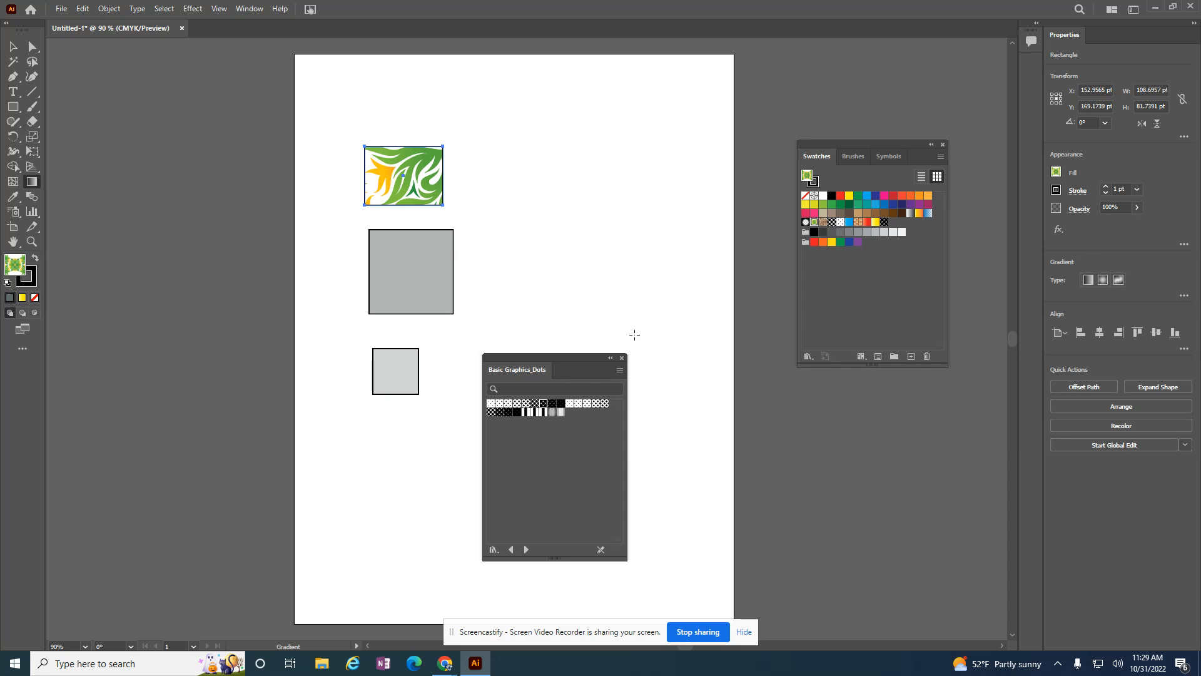
click(622, 359)
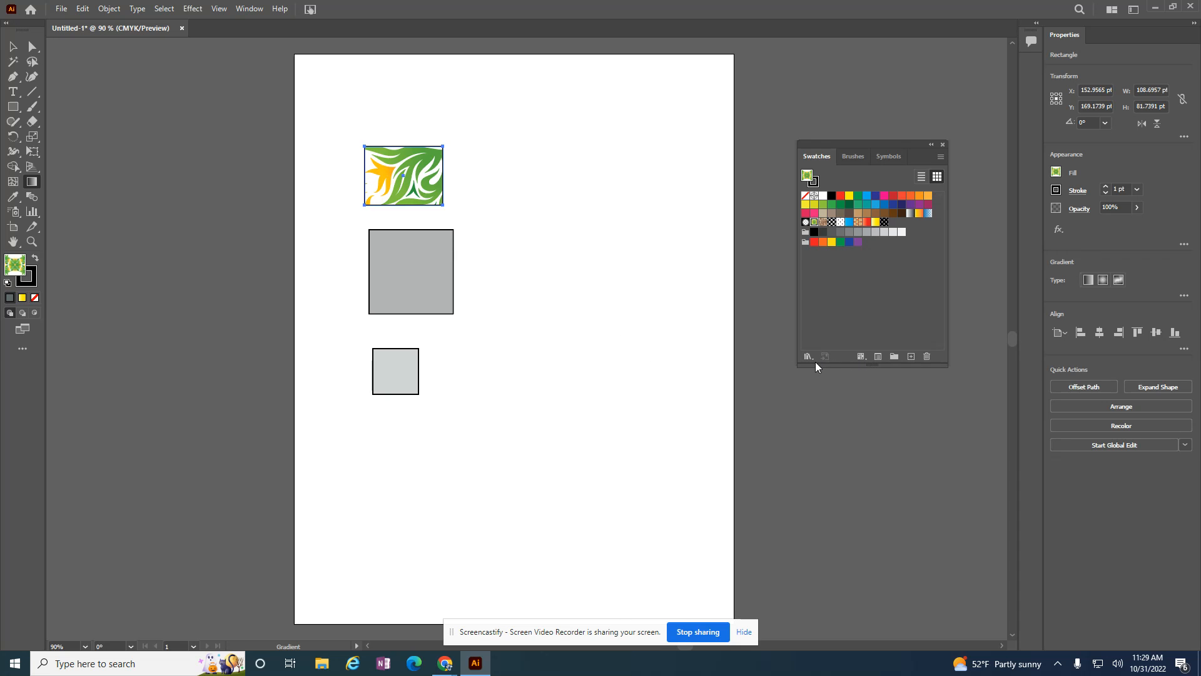
click(808, 356)
mouse_move(841, 213)
mouse_move(980, 230)
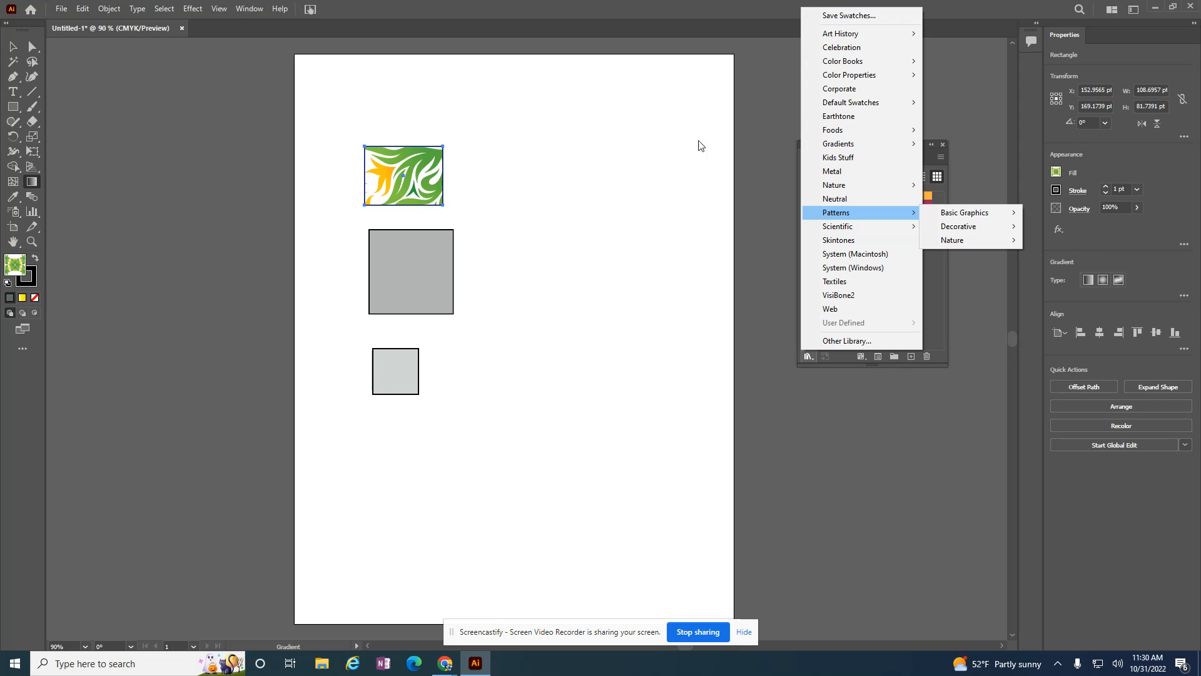
- Load the Earthtone swatch library and fill the upper rectangle with a dark reddish brown from it
click(12, 48)
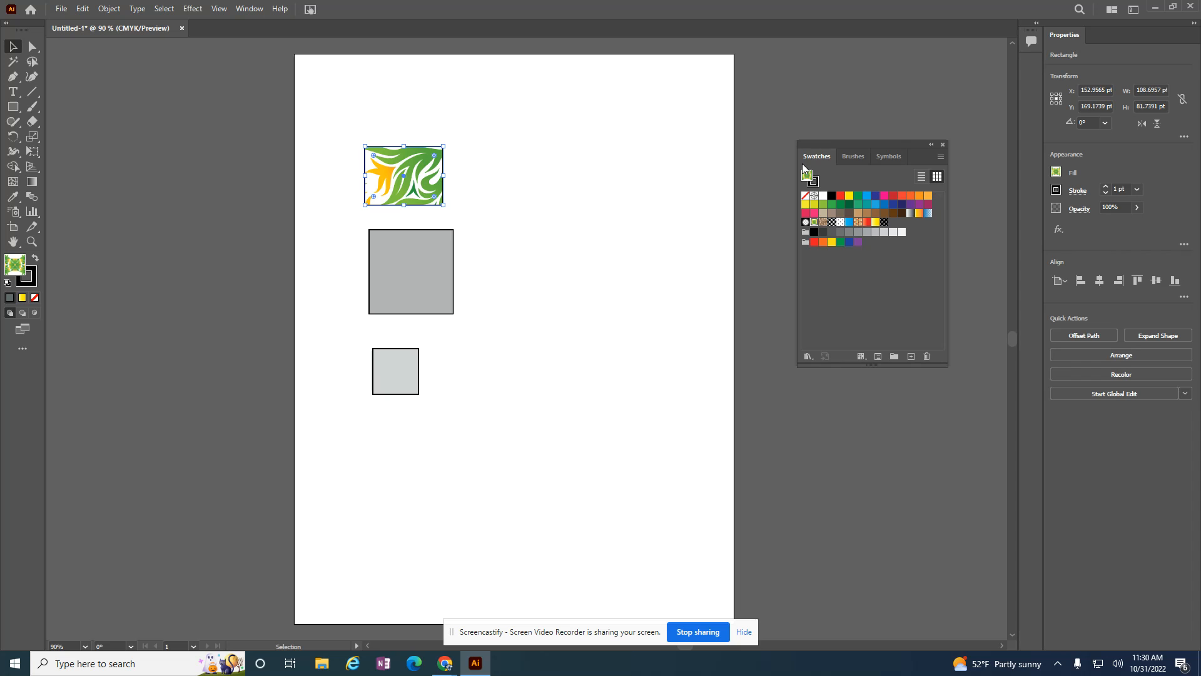
click(808, 356)
click(855, 115)
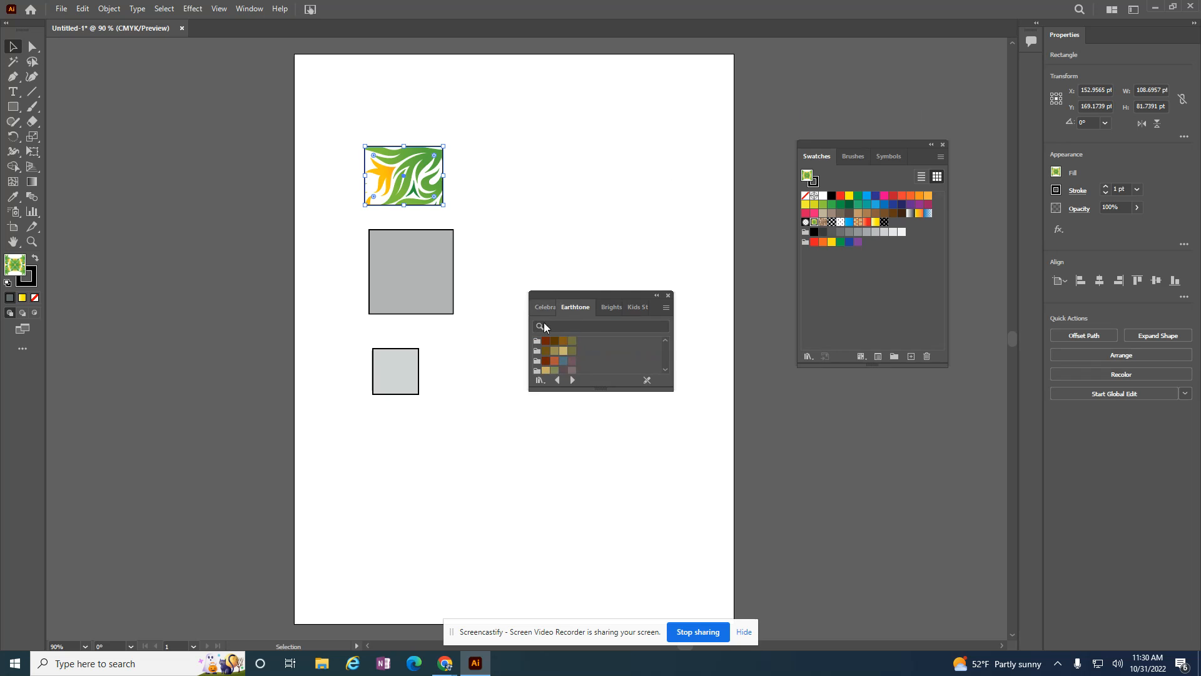
click(545, 361)
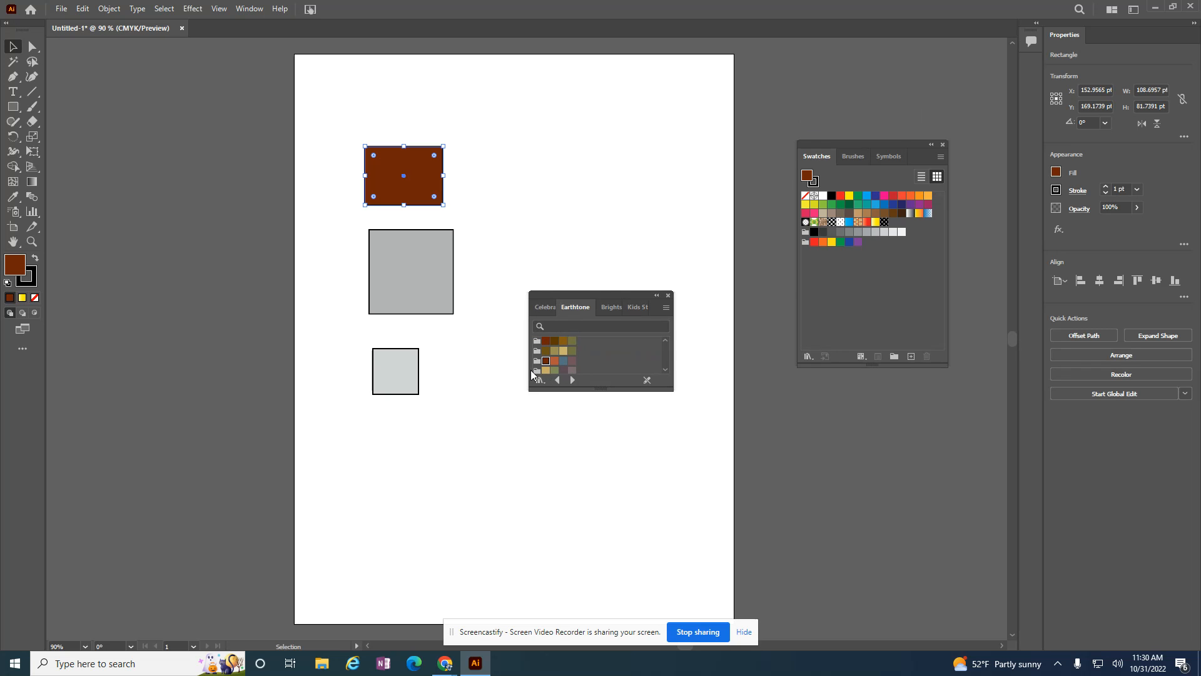
- Switch to the Adobe Color wheel page in Chrome and apply the Monochromatic harmony rule
mouse_move(445, 663)
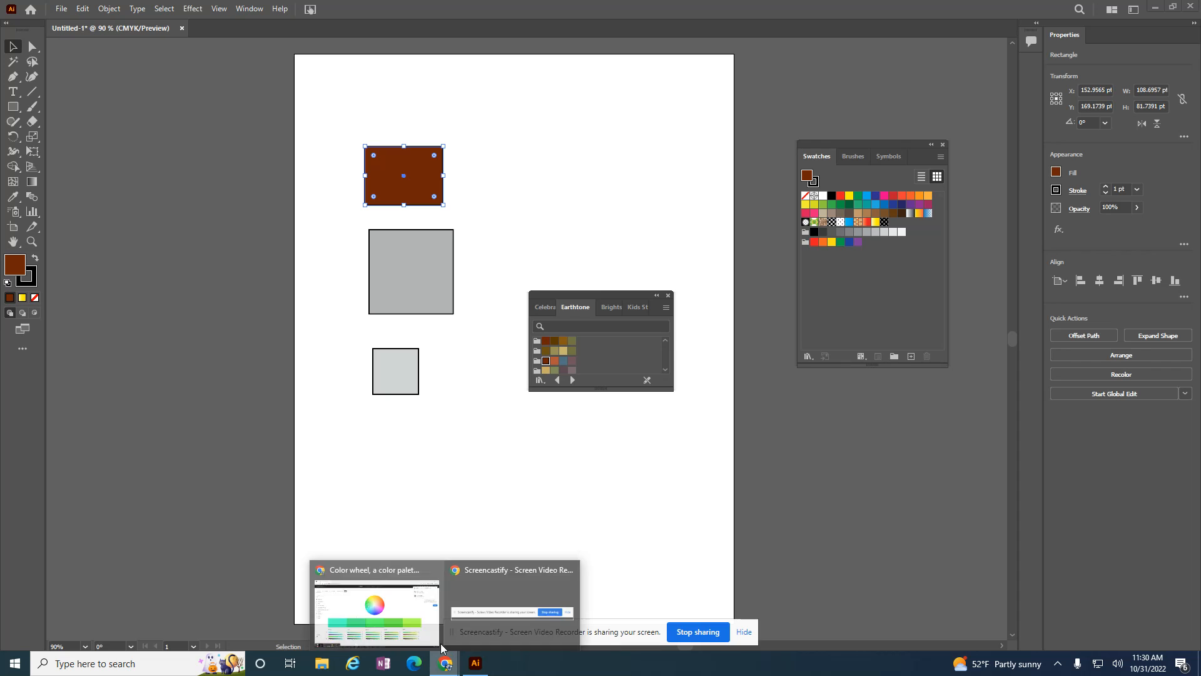
click(386, 604)
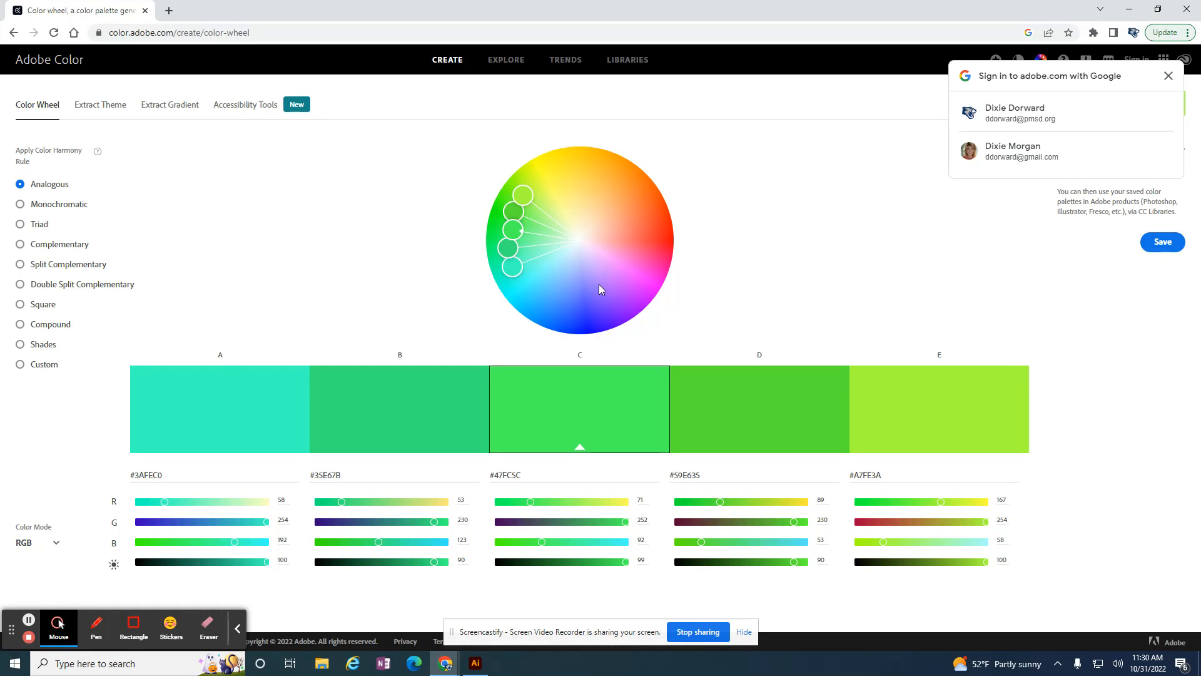
click(69, 205)
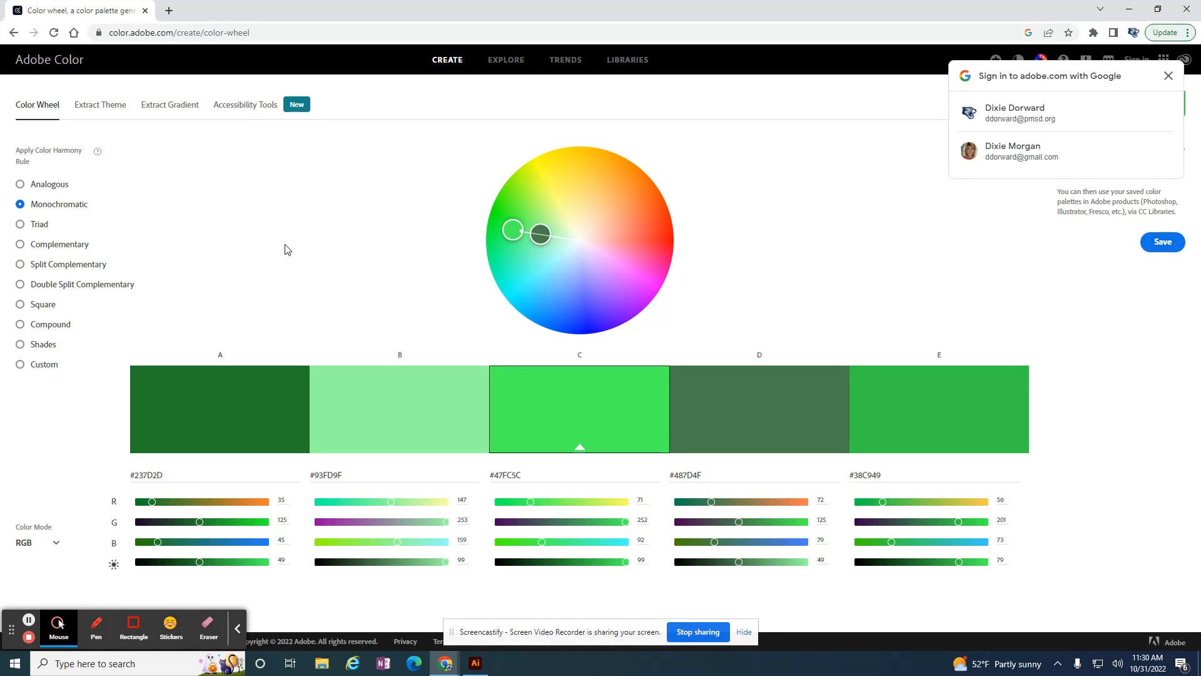
- Apply the Complementary harmony rule and copy the hex code #B00E3E of color D
click(83, 245)
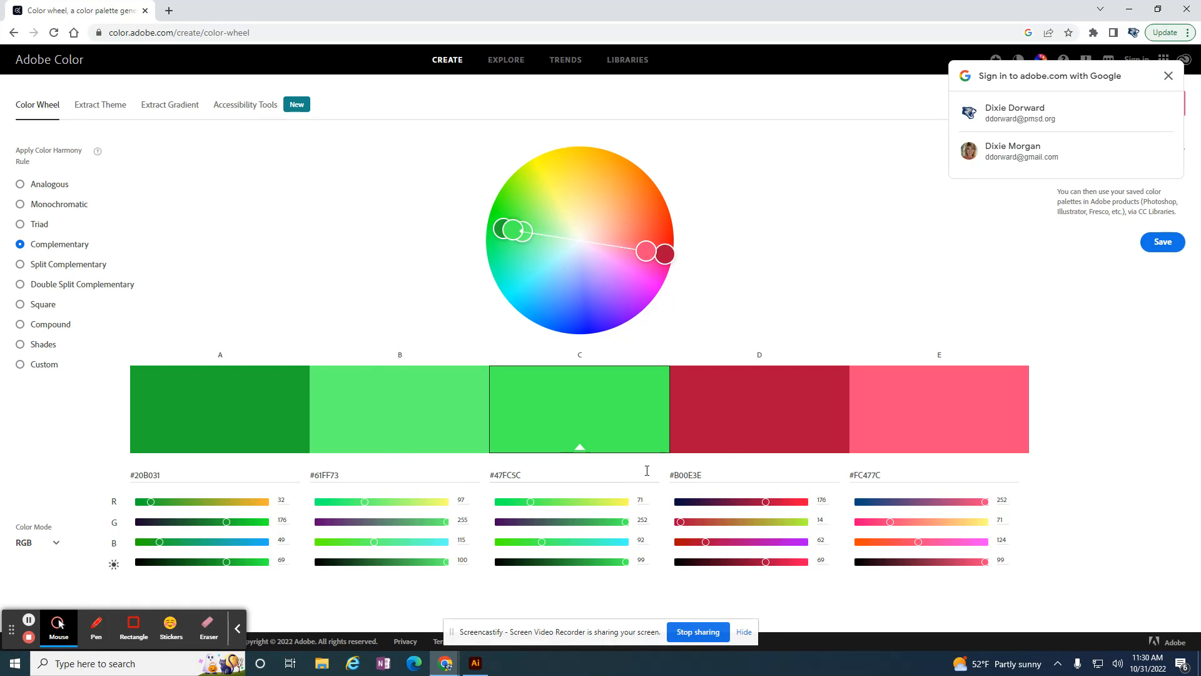
click(708, 473)
key(ctrl+c)
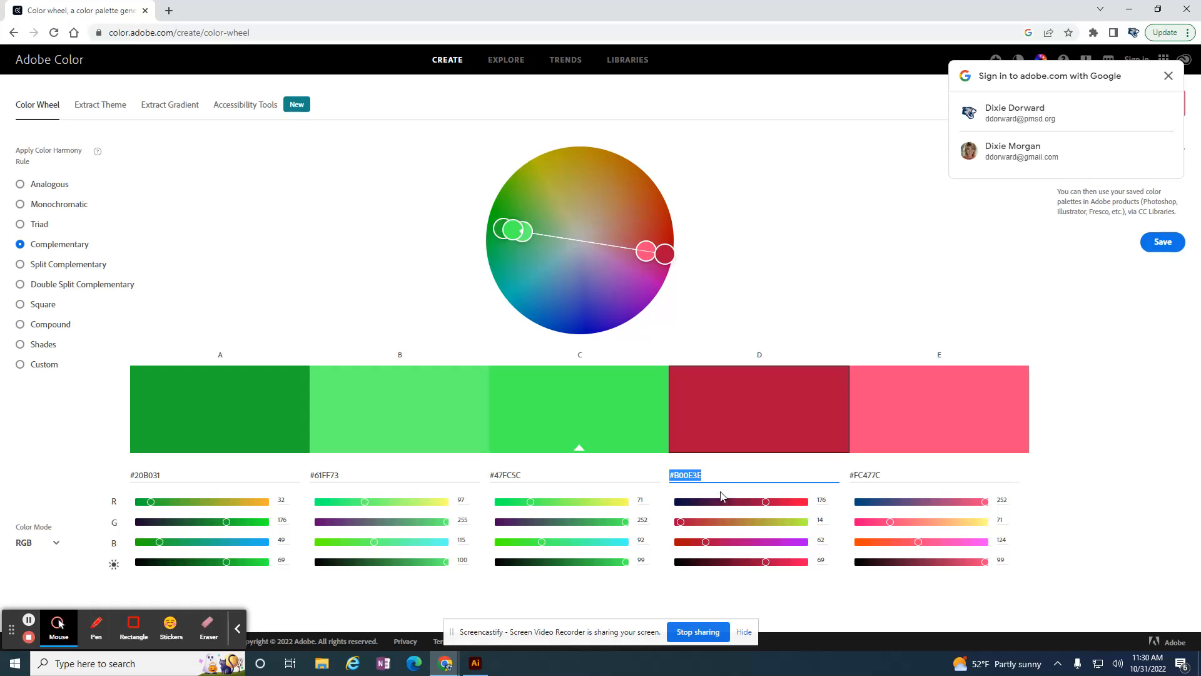
- Switch to Illustrator and fill the upper rectangle with the copied hex color #B00E3E
click(476, 664)
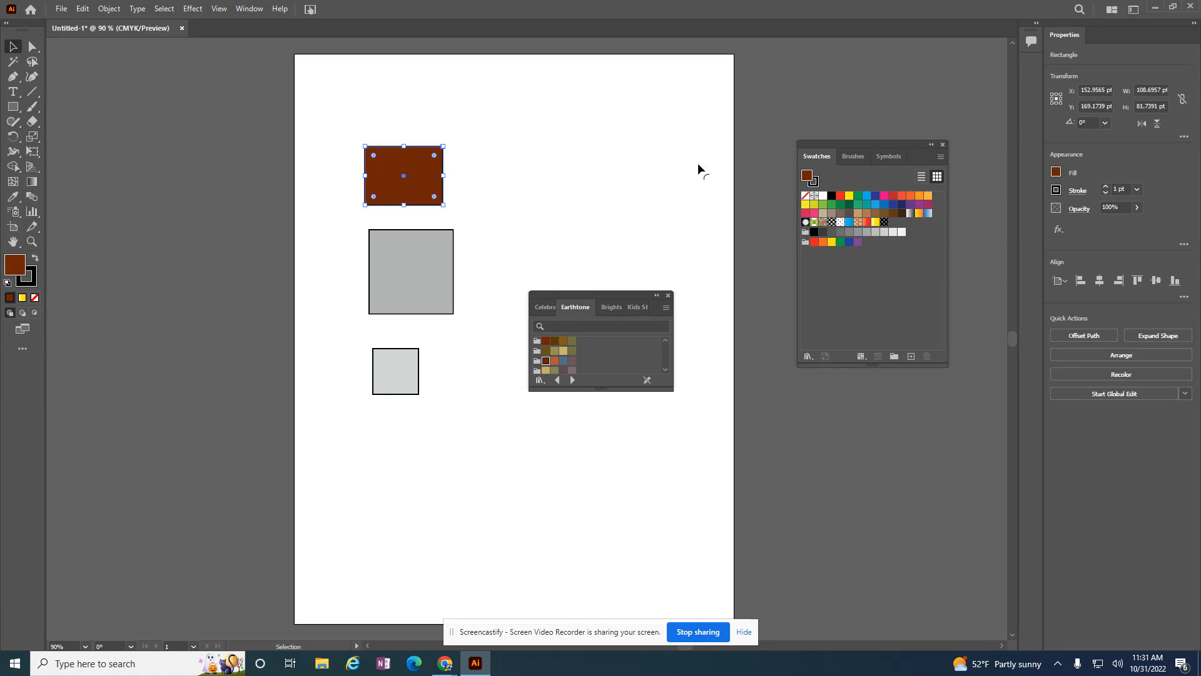
double_click(808, 179)
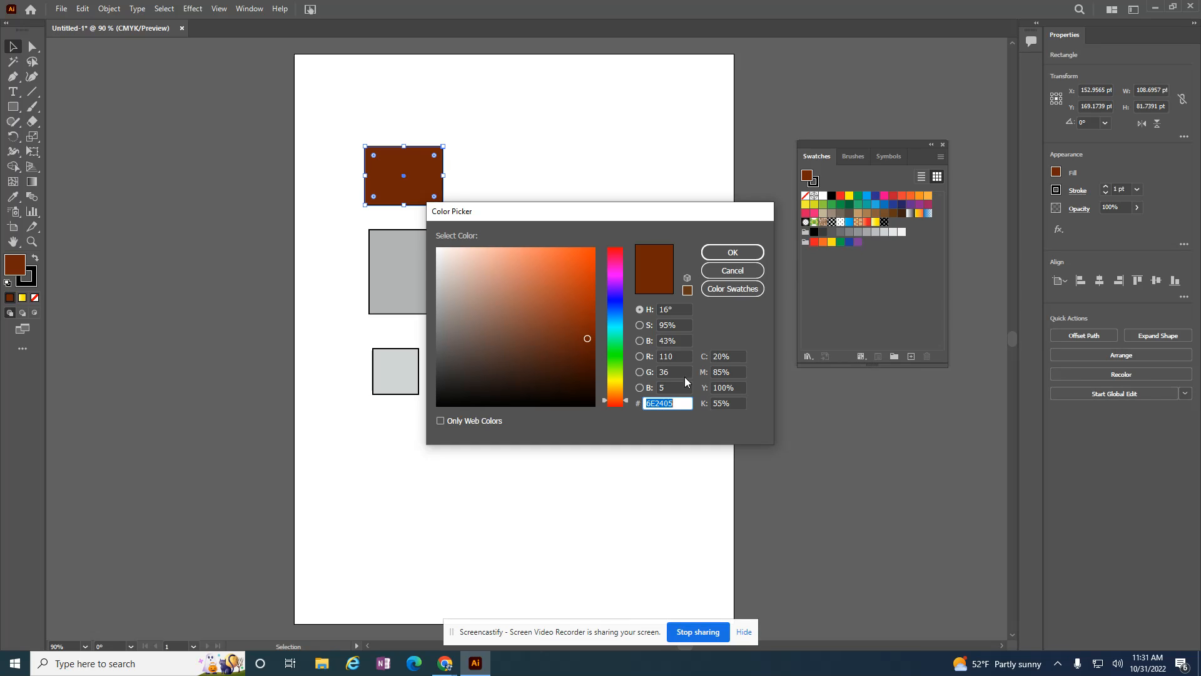
key(ctrl+v)
click(733, 252)
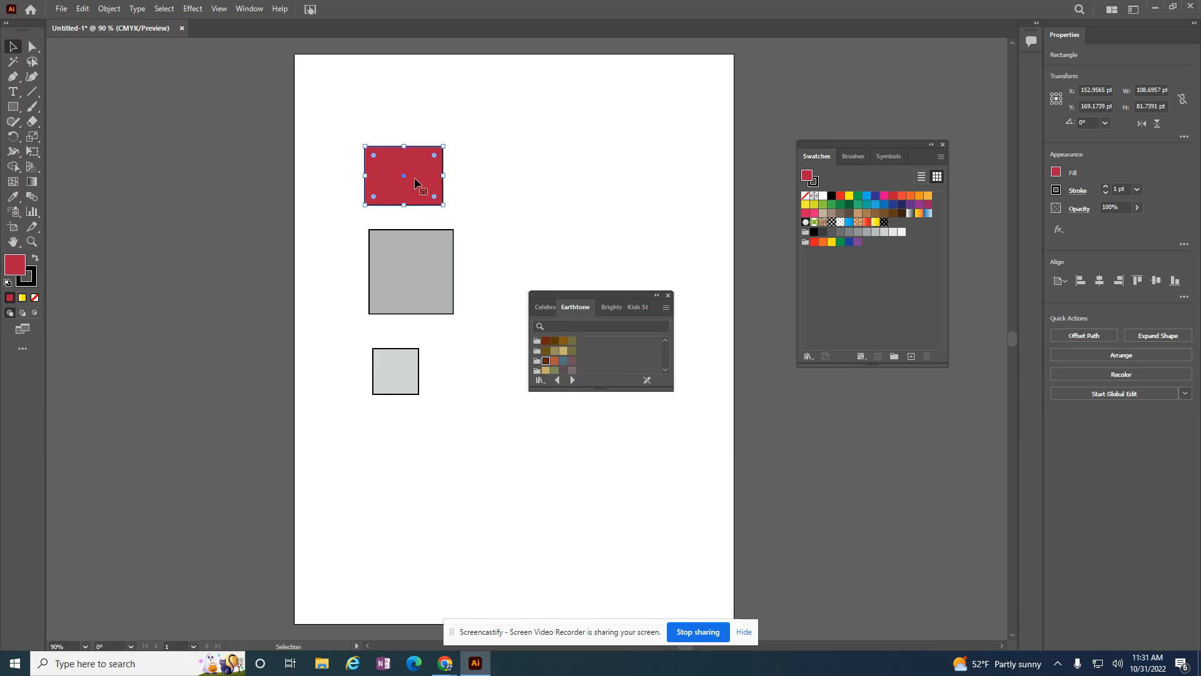
- Switch back to the Adobe Color page in Chrome and copy the hex code #47FC5C of color C
mouse_move(446, 663)
click(456, 635)
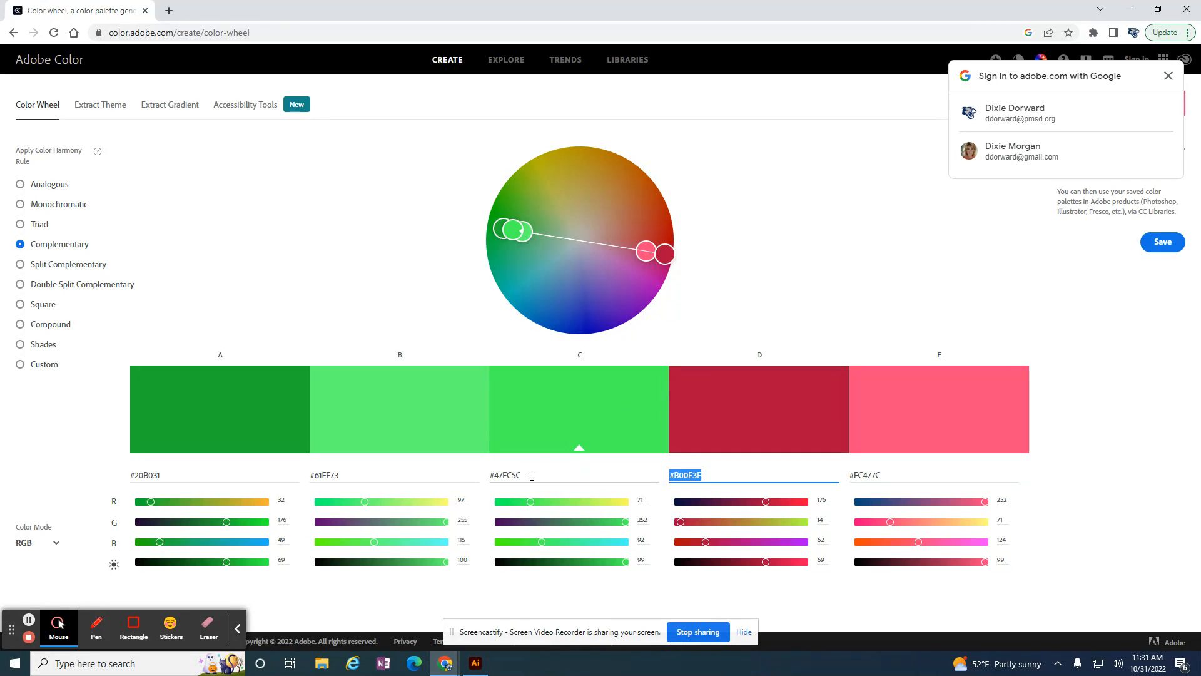
click(500, 476)
key(ctrl+c)
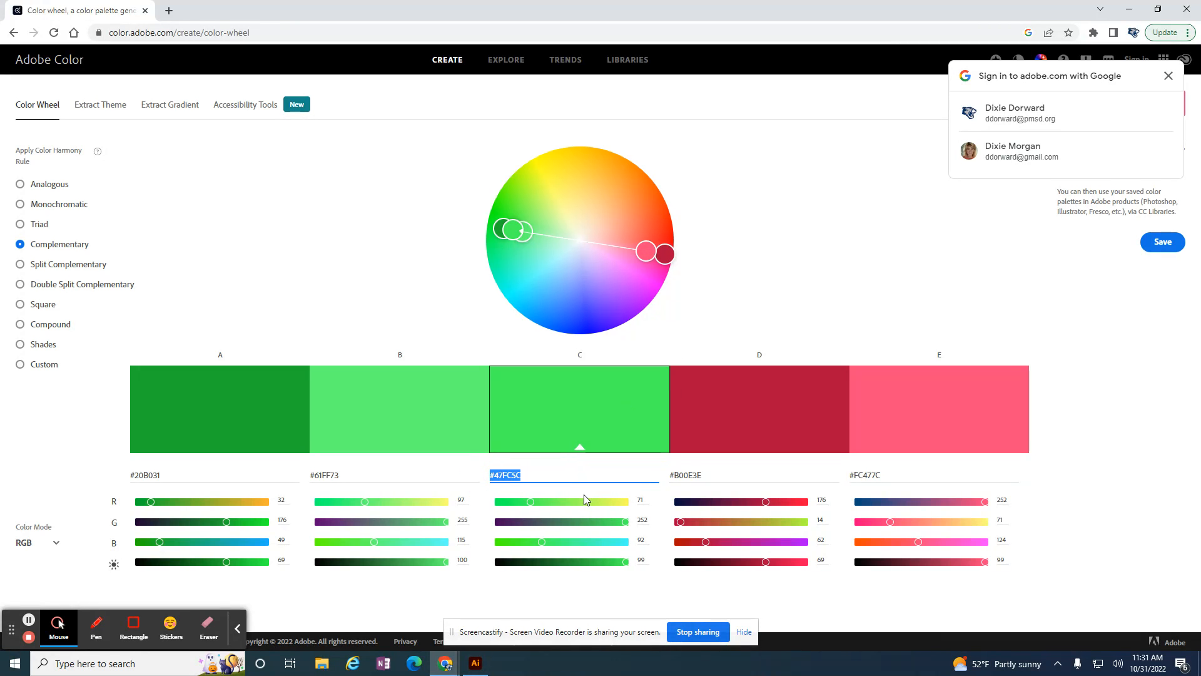
- Switch to Illustrator and fill the middle square with the copied hex color #47FC5C
click(476, 663)
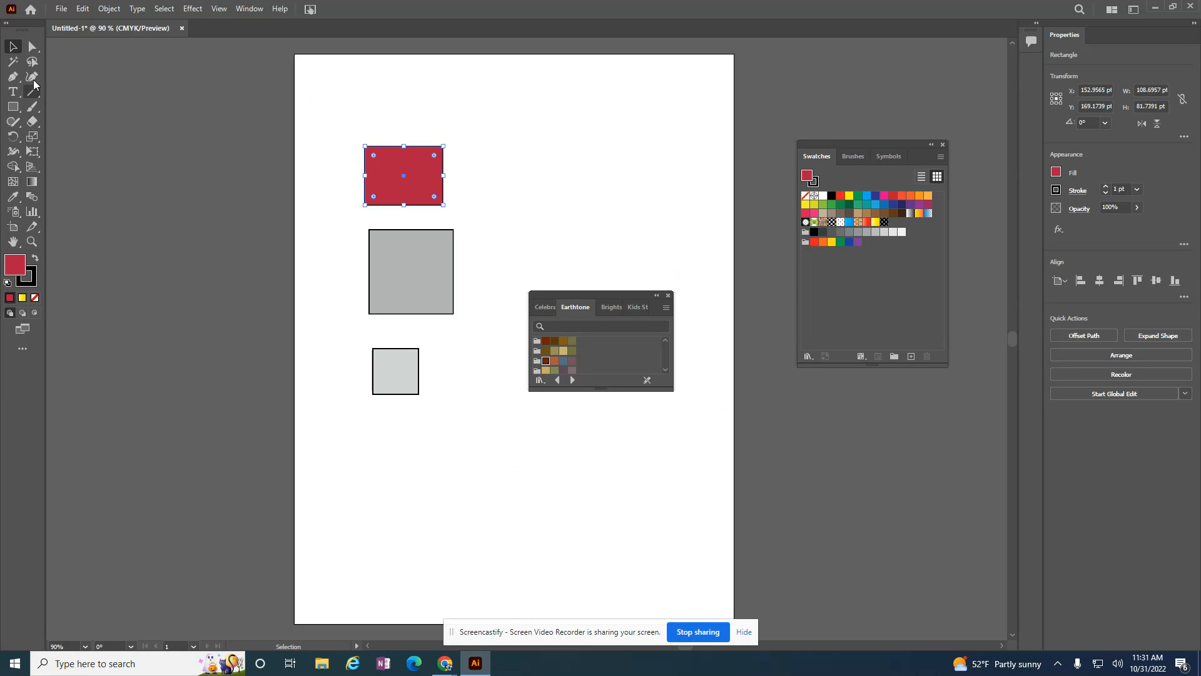
click(400, 282)
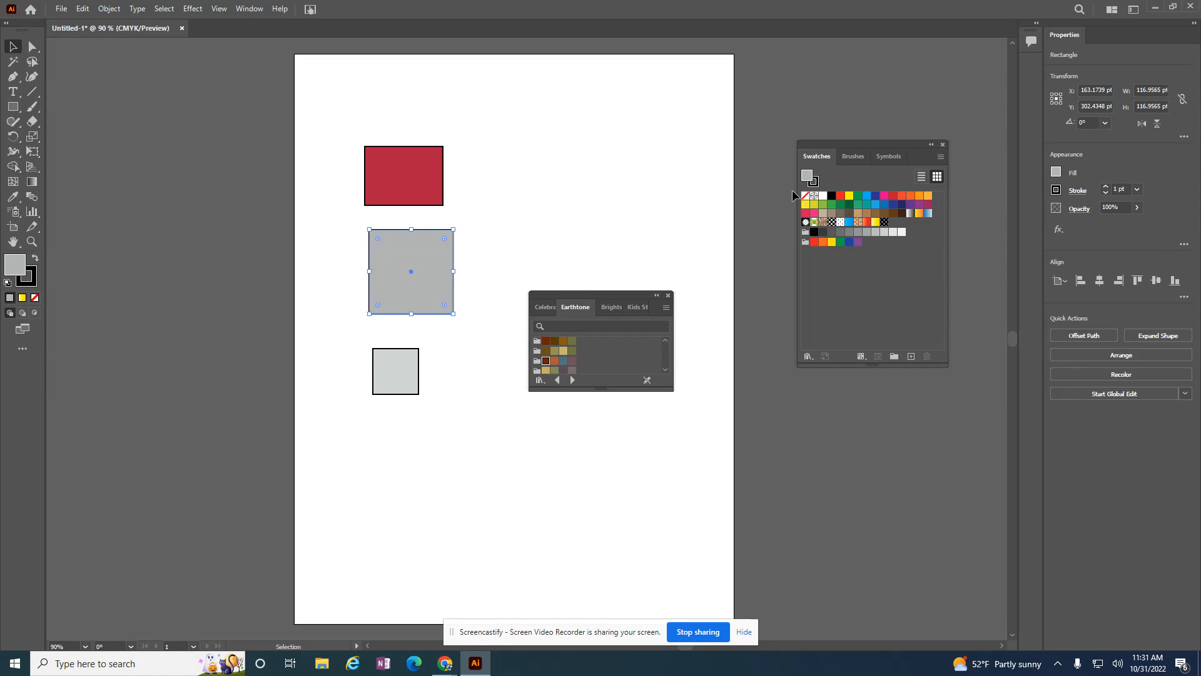
double_click(807, 176)
key(ctrl+v)
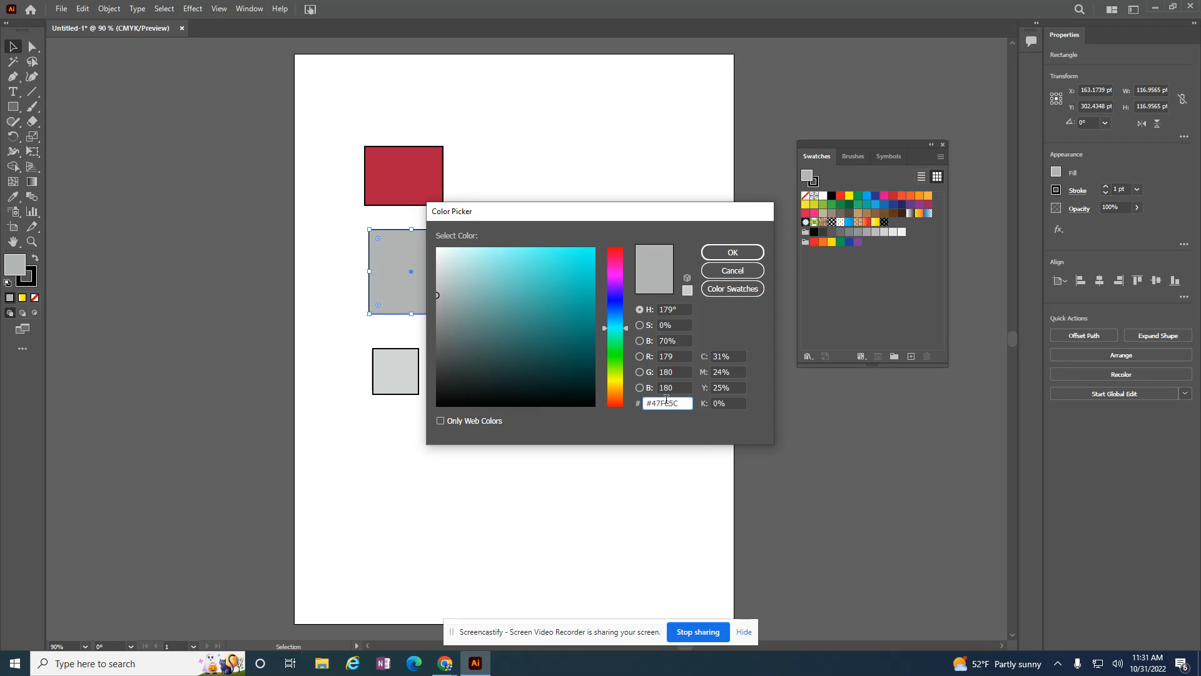
click(729, 252)
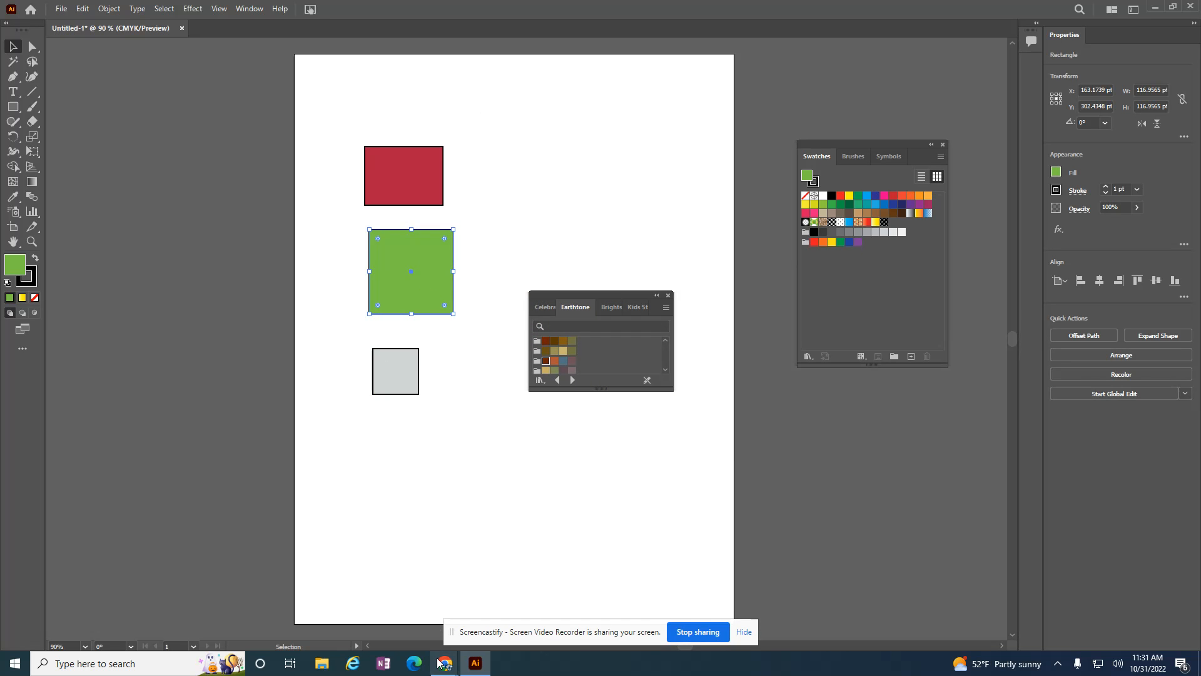
- Switch to Adobe Color in Chrome and look through the Explore page's featured banners and the Trends page's industry color themes
mouse_move(445, 664)
click(416, 597)
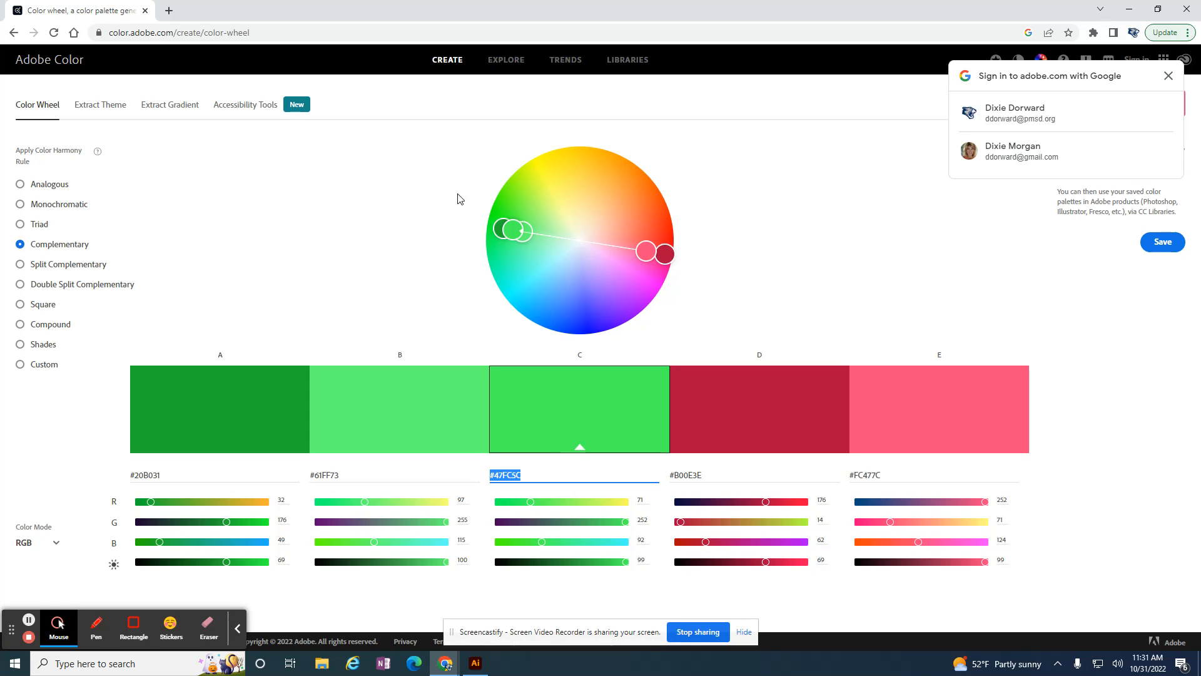
click(506, 59)
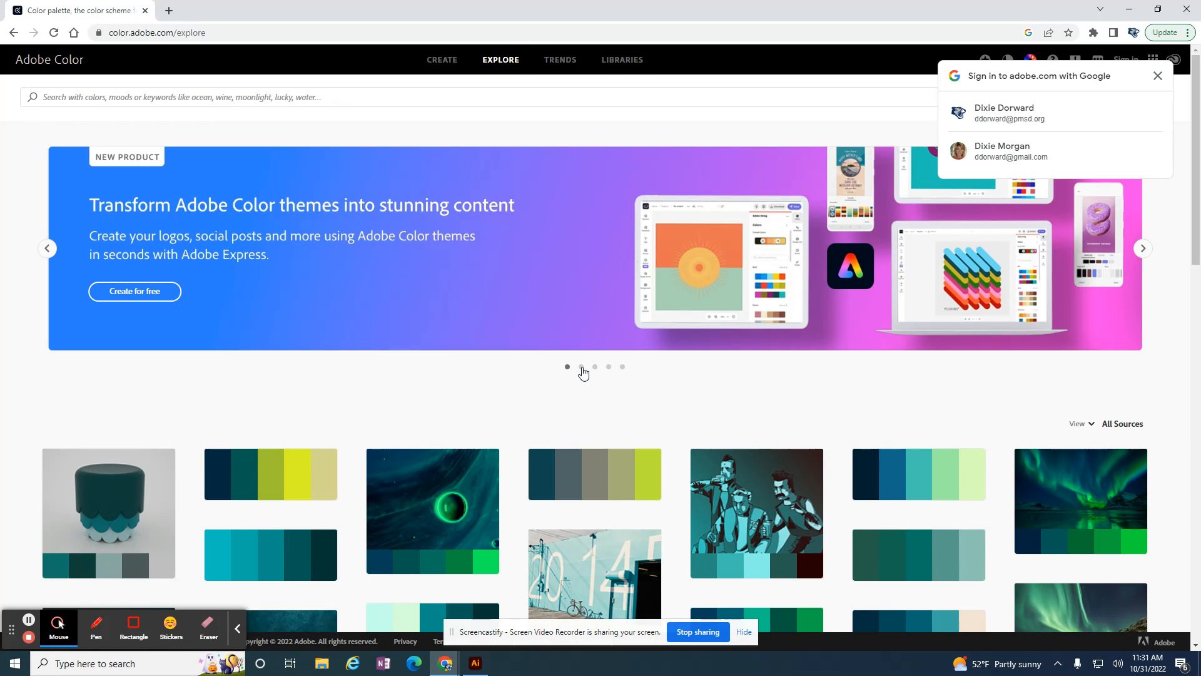
click(581, 366)
click(598, 371)
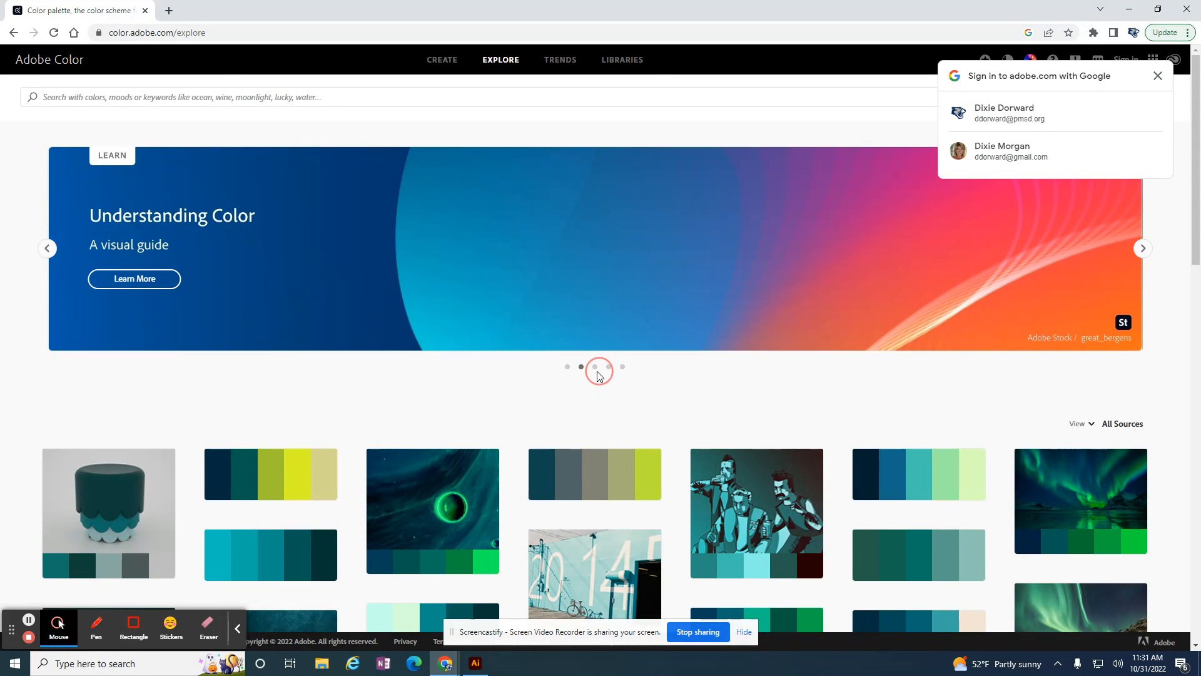
click(561, 59)
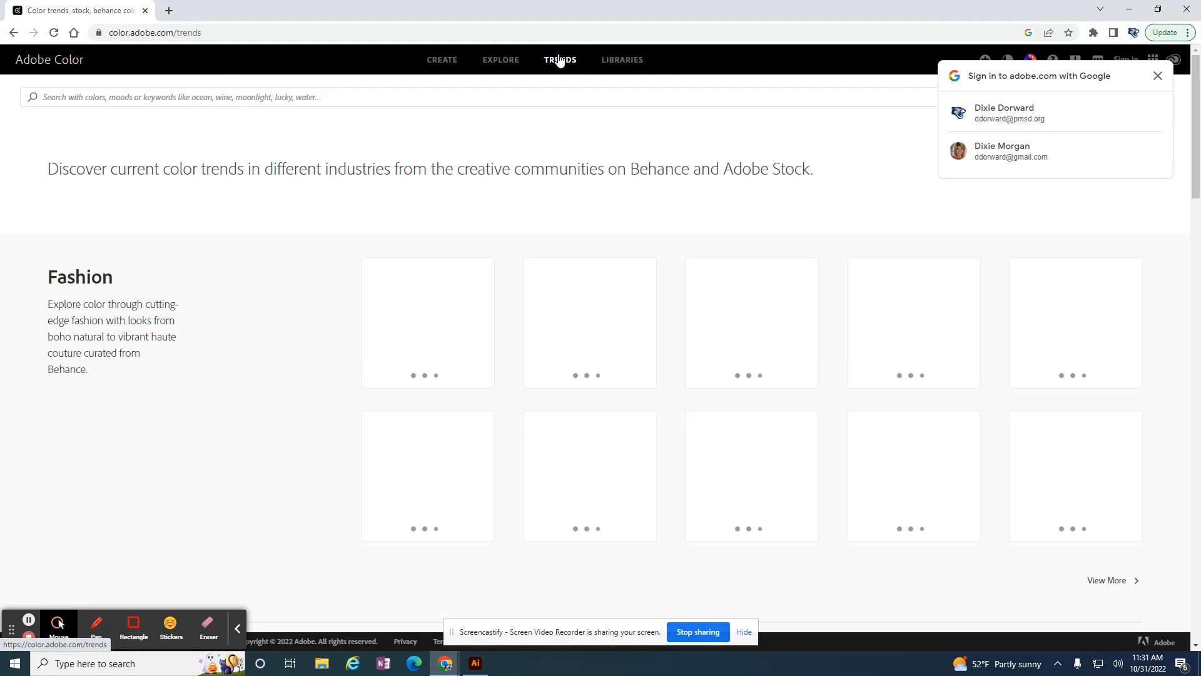
scroll(654, 309, down, 7)
scroll(654, 309, up, 7)
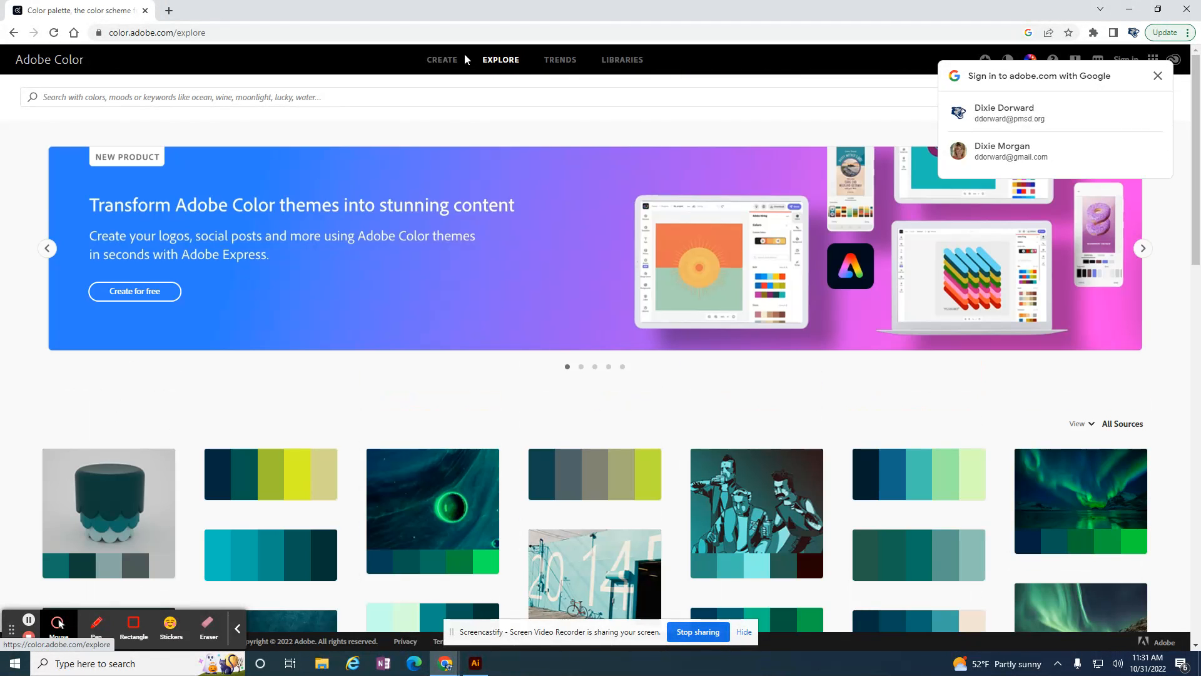
- Return to the color wheel and apply the Monochromatic harmony rule, followed by the Triad rule
click(445, 61)
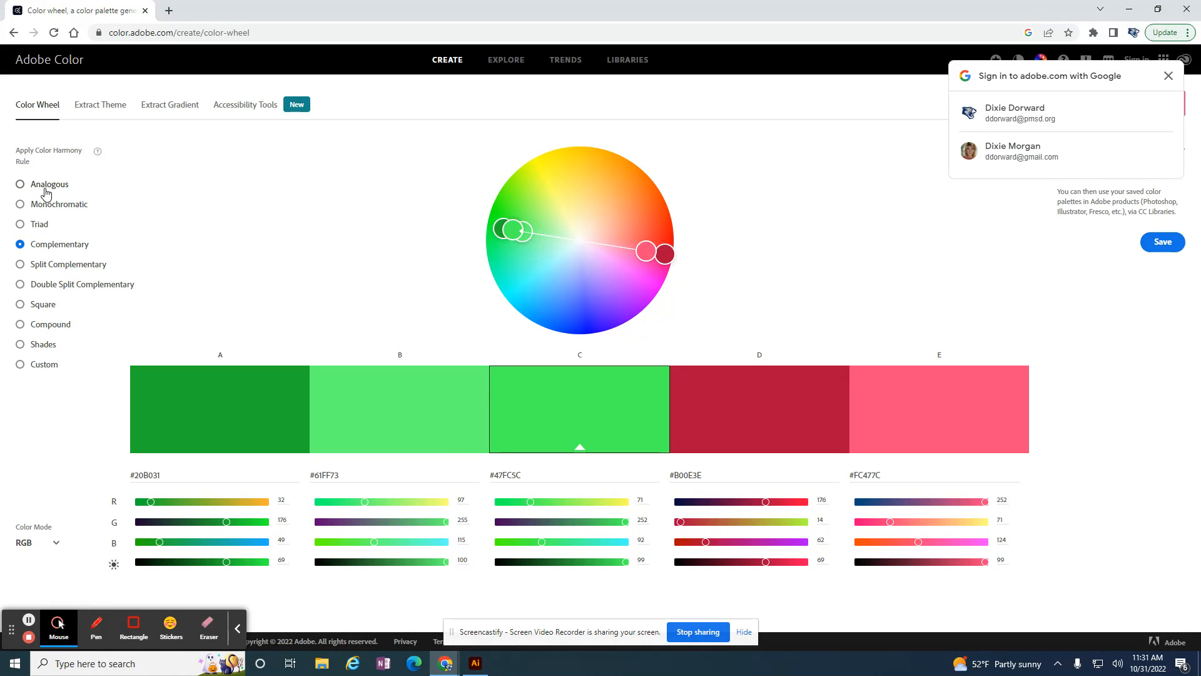
click(54, 204)
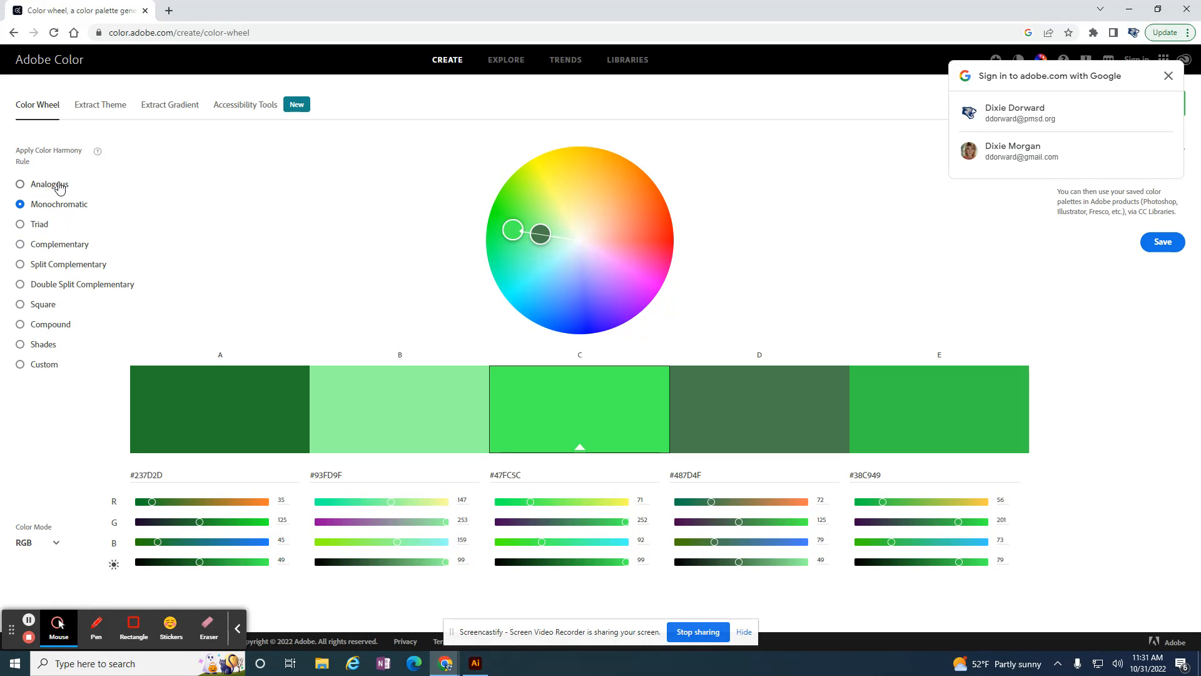
click(50, 226)
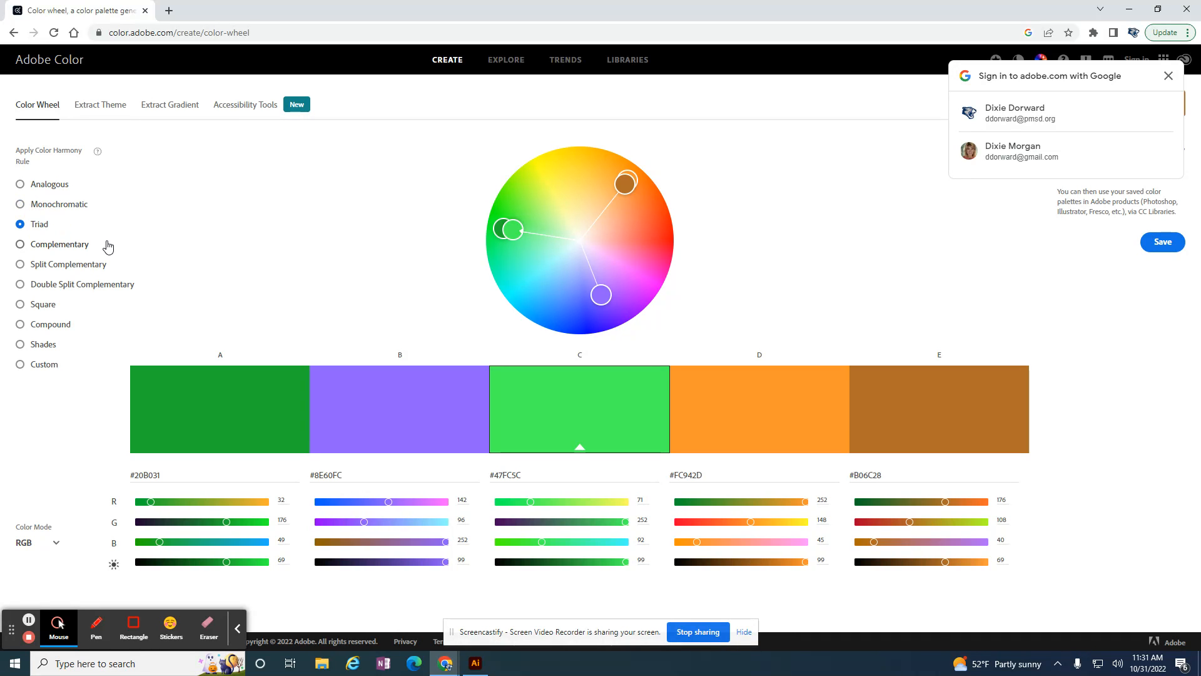
- Switch to Illustrator and load the Prehistoric swatch library from the Art History collection
click(475, 662)
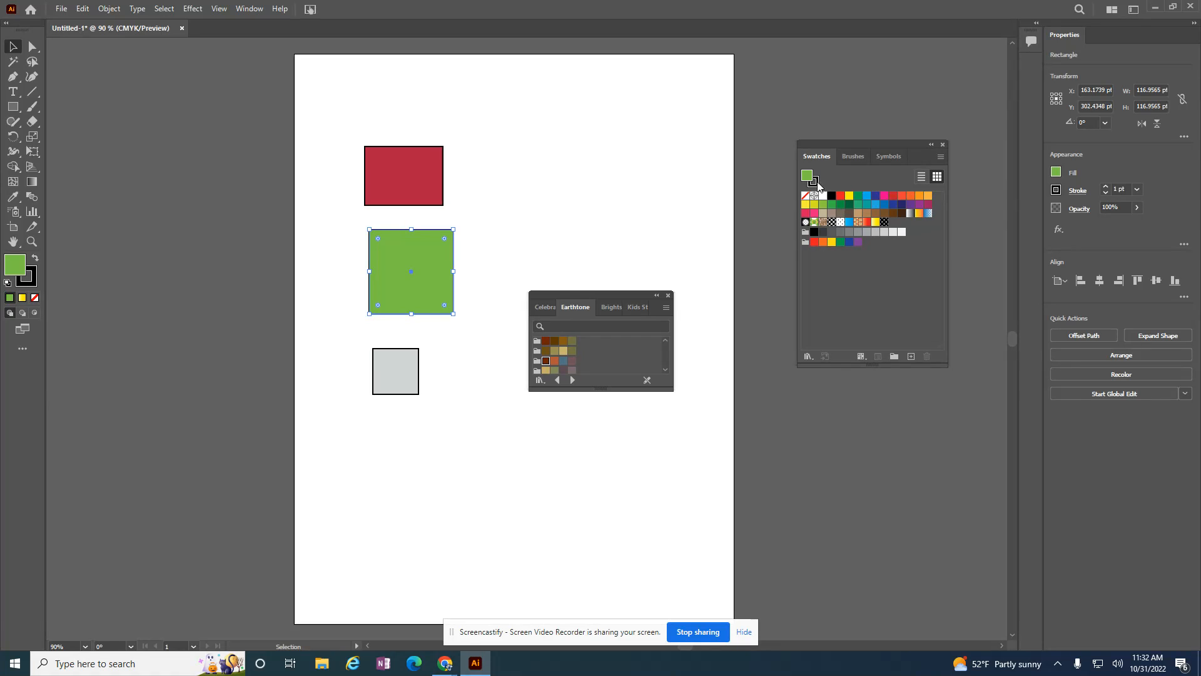
click(809, 356)
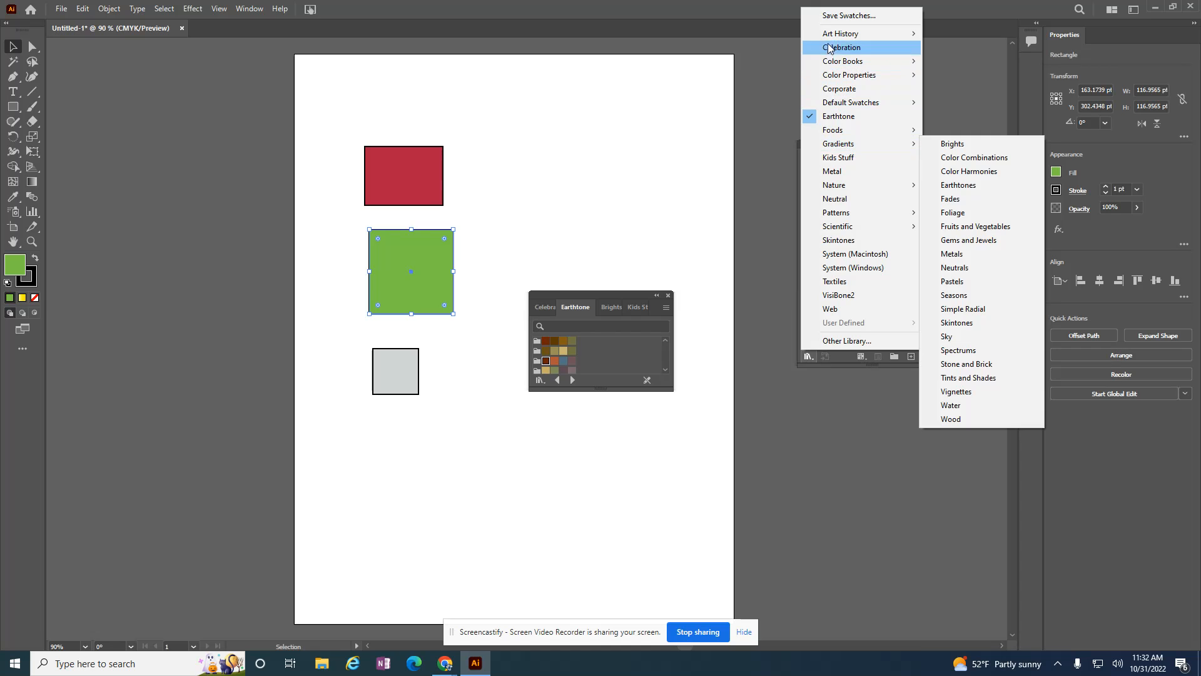
mouse_move(861, 40)
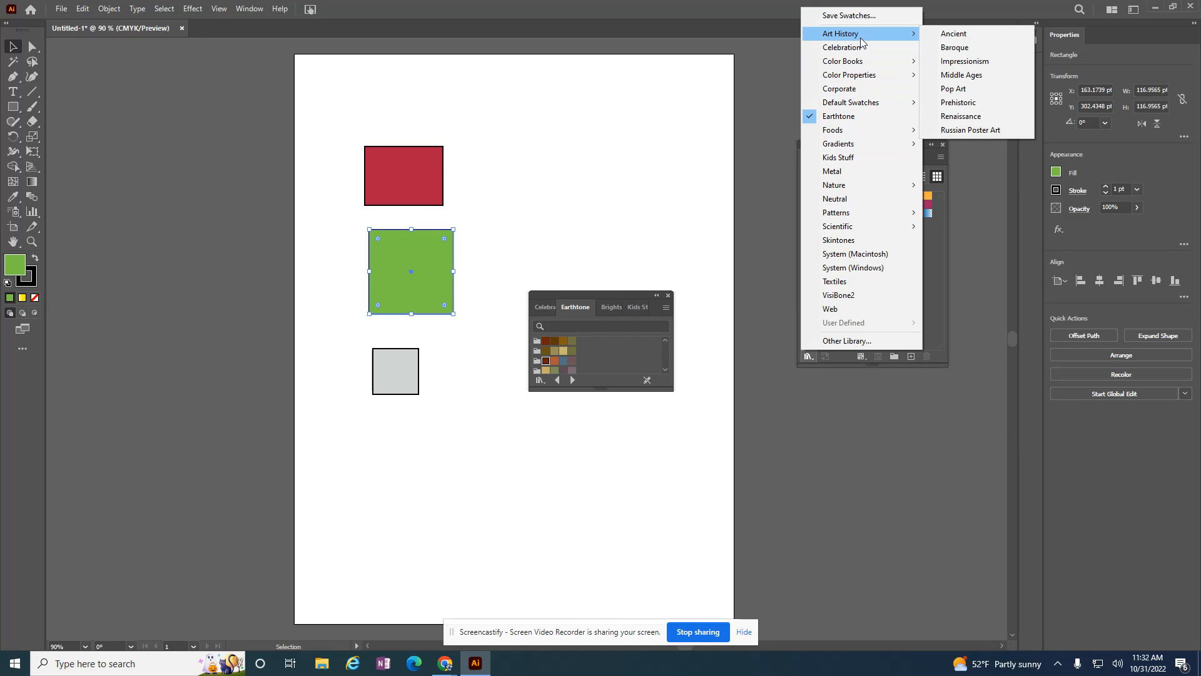
click(957, 102)
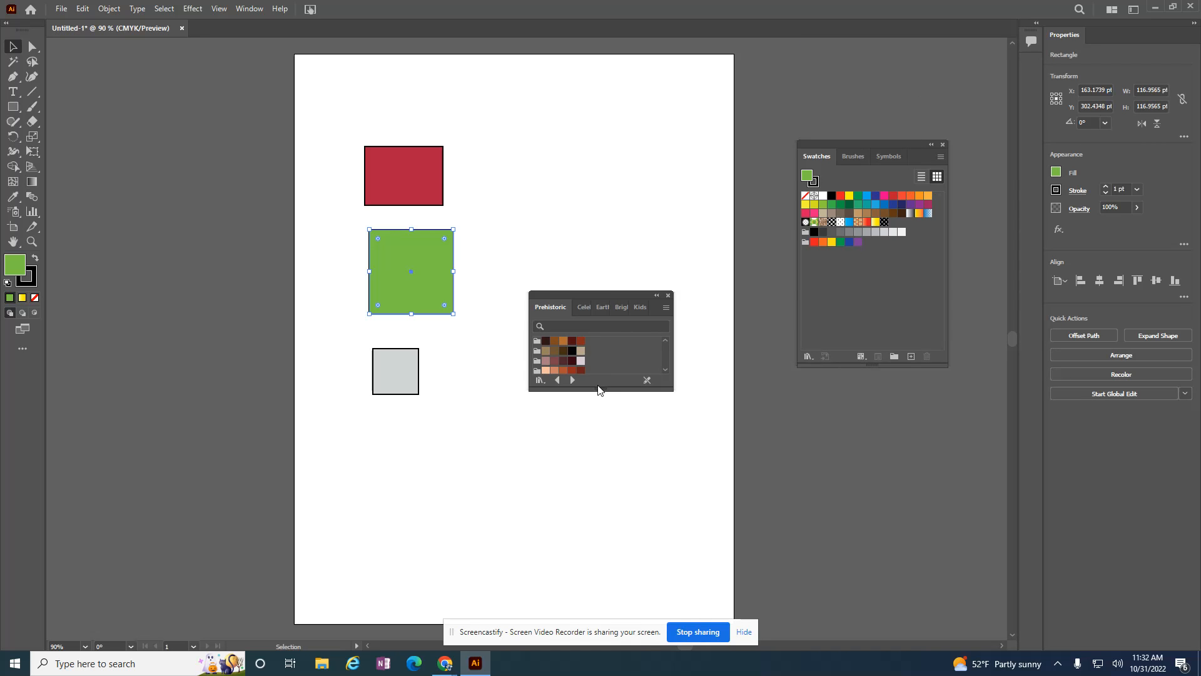